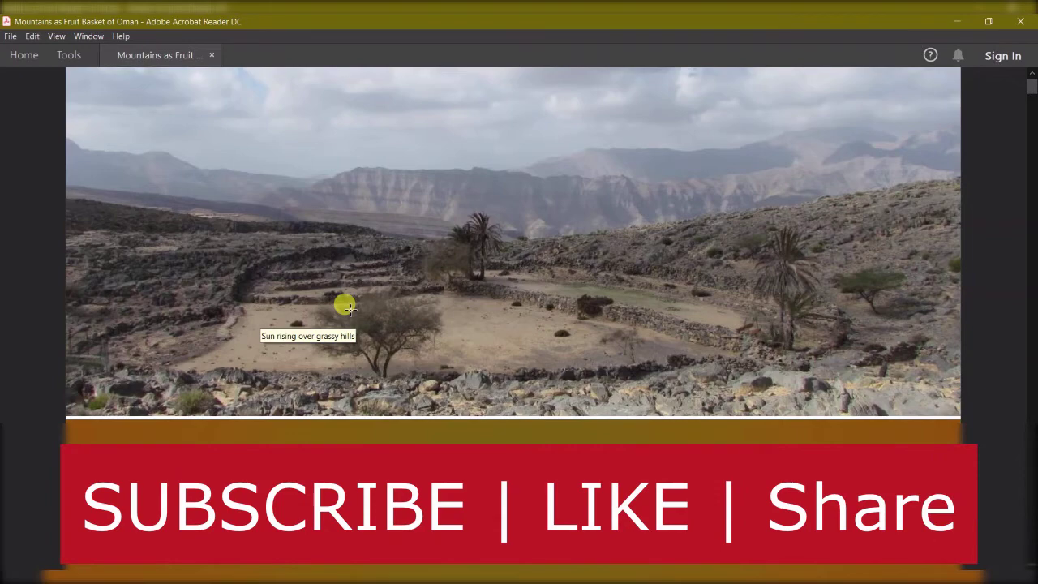
Page through the Oman deck to the 'Many sourced land and water for cultivation of fruits' slide.
{"action": "key", "text": "Page_Down"}
{"action": "key", "text": "Page_Down"}
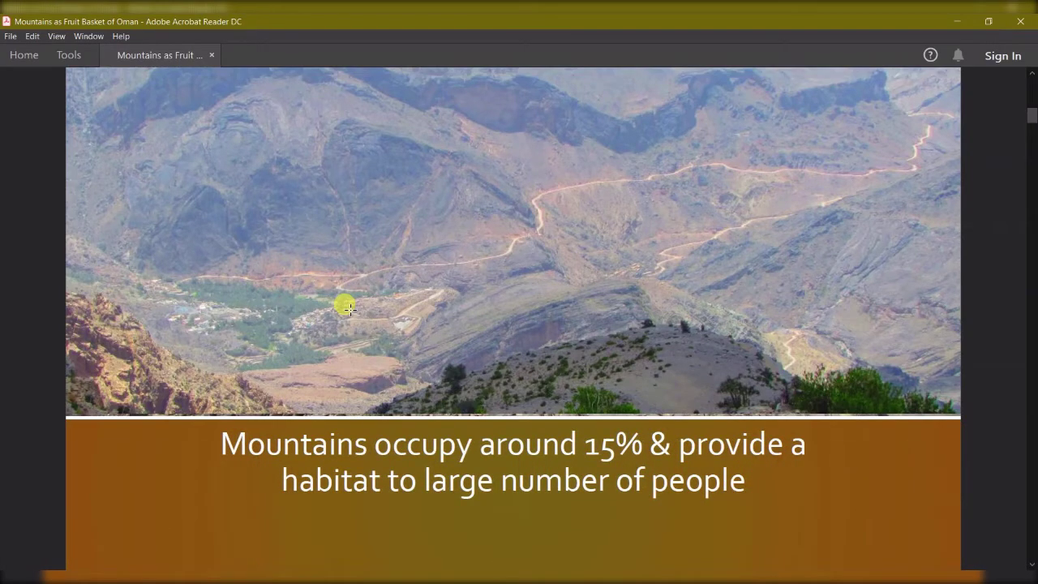
{"action": "key", "text": "Page_Down"}
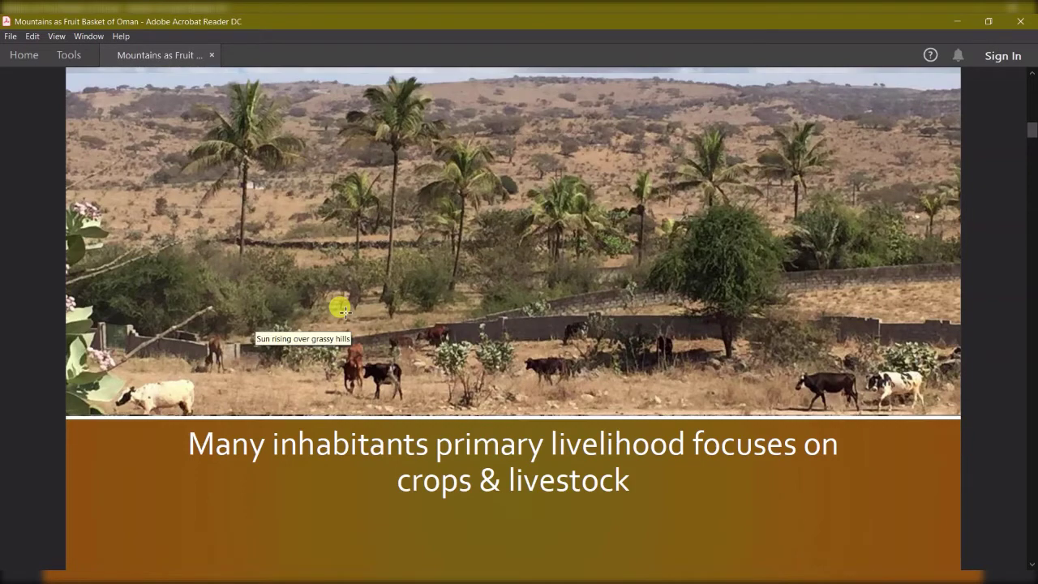
{"action": "scroll", "coordinate": [341, 306], "scroll_direction": "up", "scroll_amount": 2}
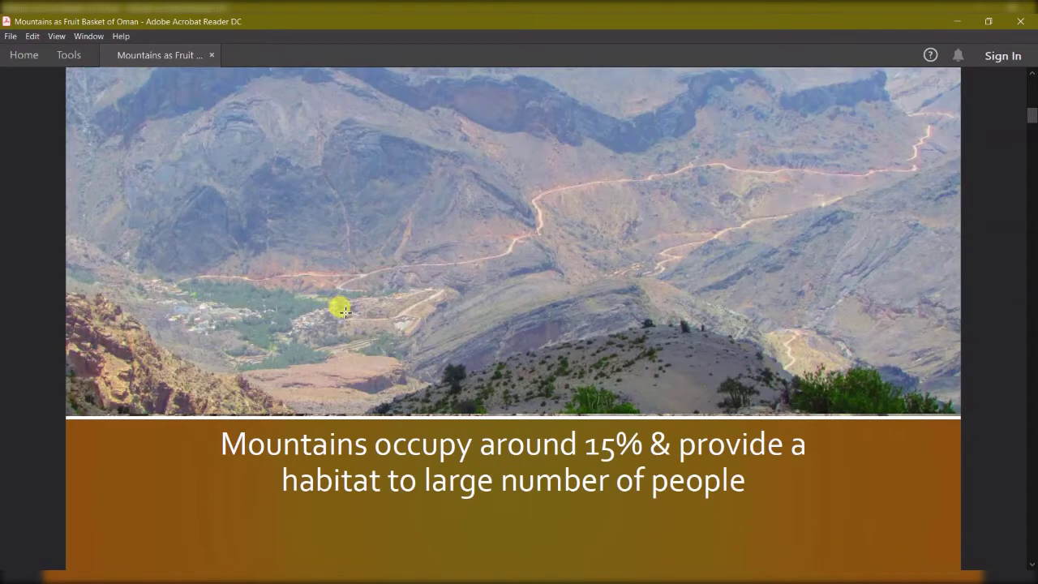
{"action": "scroll", "coordinate": [617, 301], "scroll_direction": "up", "scroll_amount": 2}
{"action": "scroll", "coordinate": [663, 305], "scroll_direction": "down", "scroll_amount": 4}
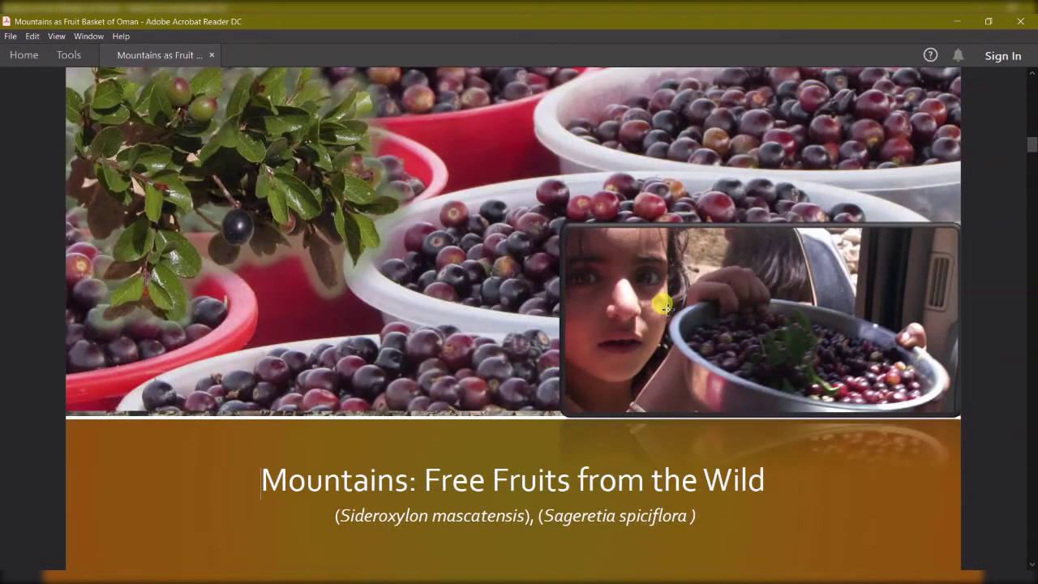
{"action": "scroll", "coordinate": [663, 305], "scroll_direction": "down", "scroll_amount": 2}
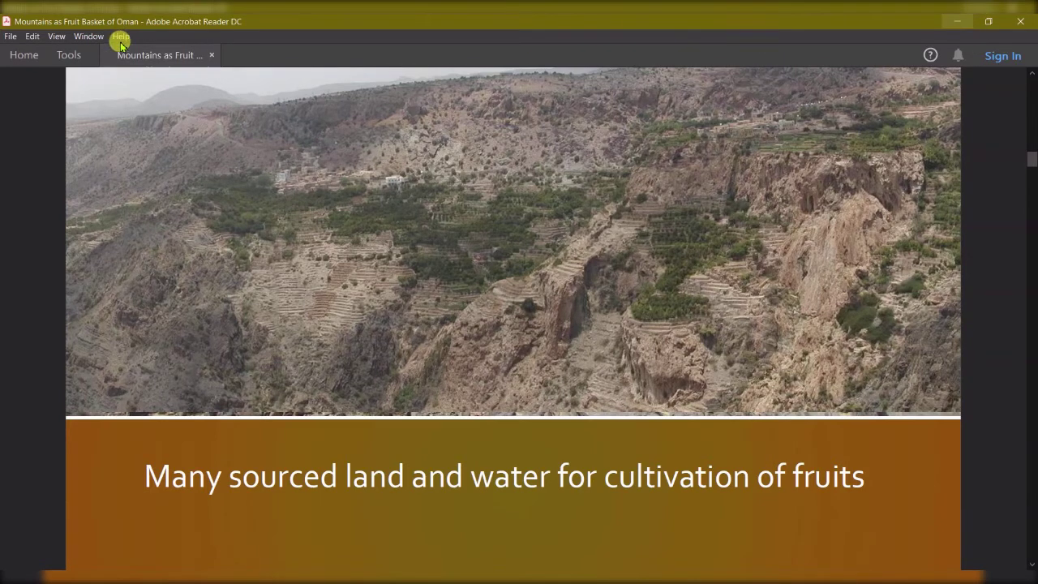
{"action": "left_click", "coordinate": [10, 37]}
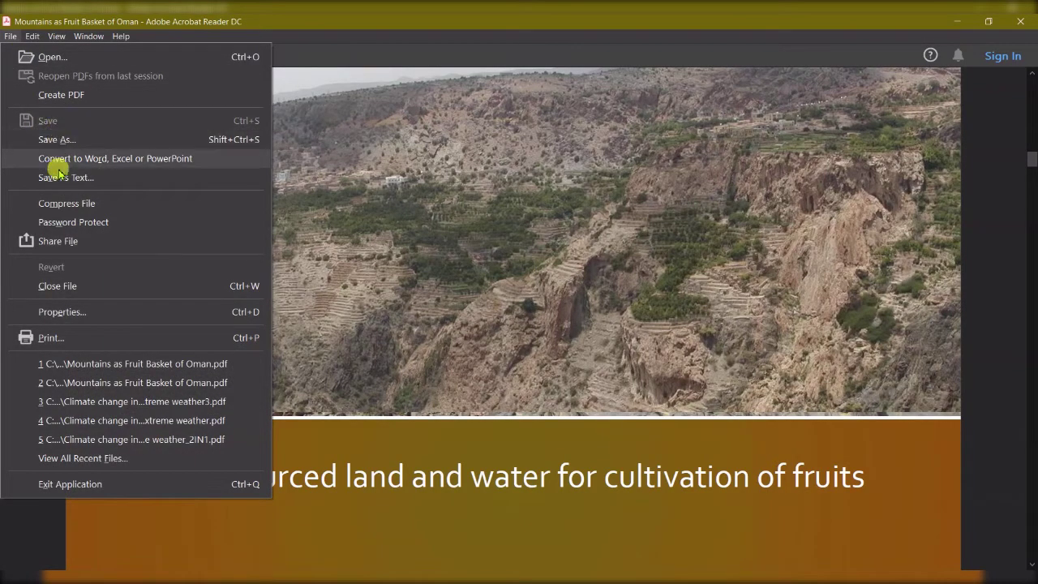
{"action": "left_click", "coordinate": [586, 18]}
{"action": "mouse_move", "coordinate": [541, 77]}
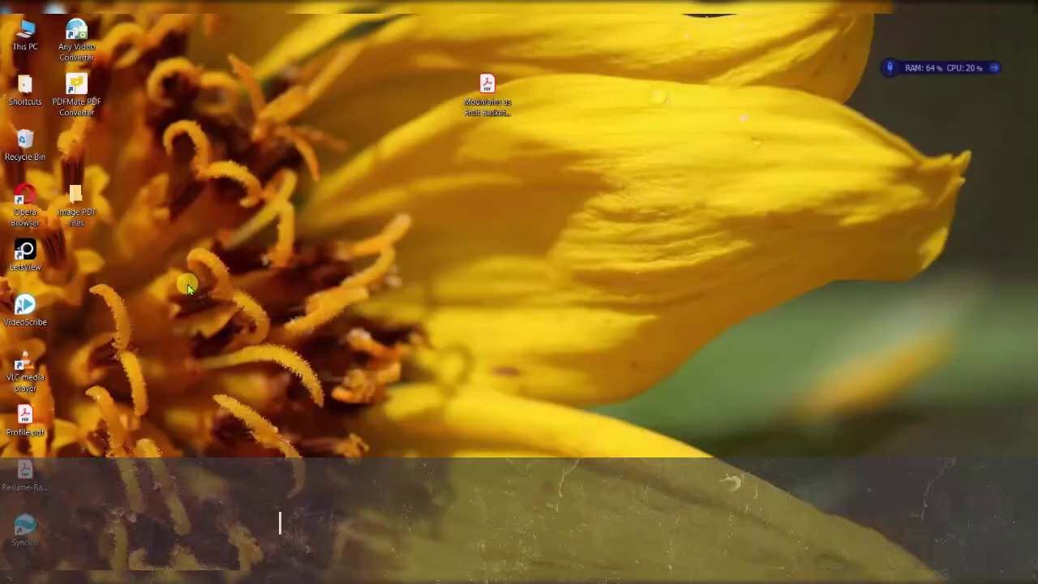
{"action": "double_click", "coordinate": [76, 91]}
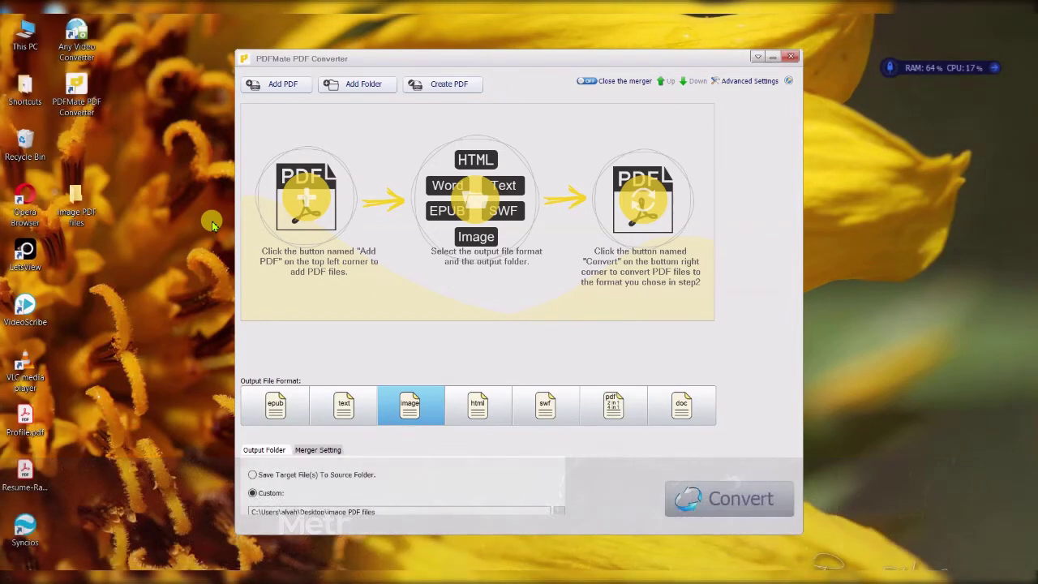
Add Mountains as Fruit Basket of Oman.pdf (32 pages) to PDFMate and start converting it to images.
{"action": "left_click", "coordinate": [308, 207]}
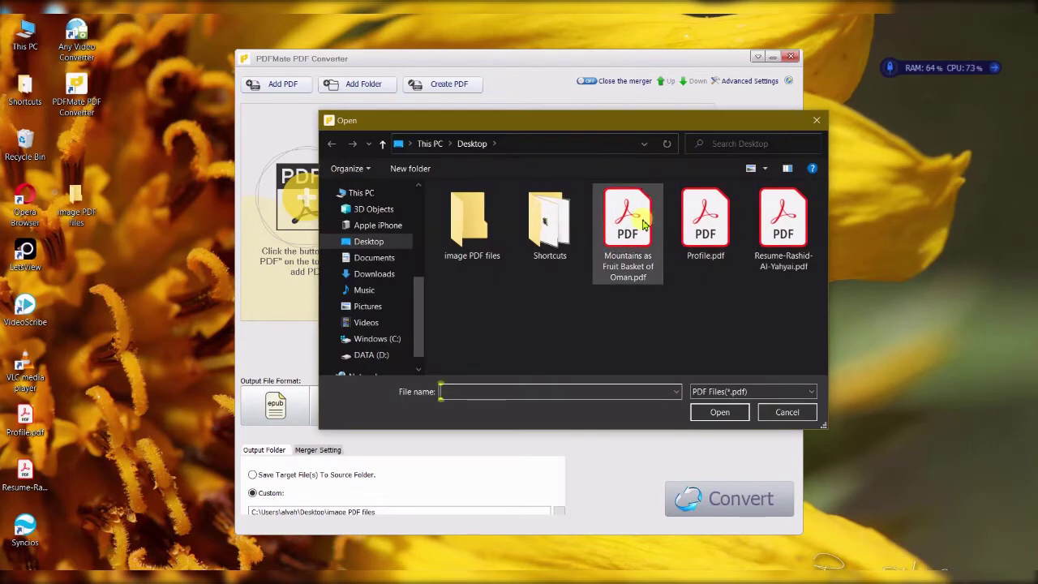
{"action": "left_click", "coordinate": [634, 243]}
{"action": "left_click", "coordinate": [718, 412]}
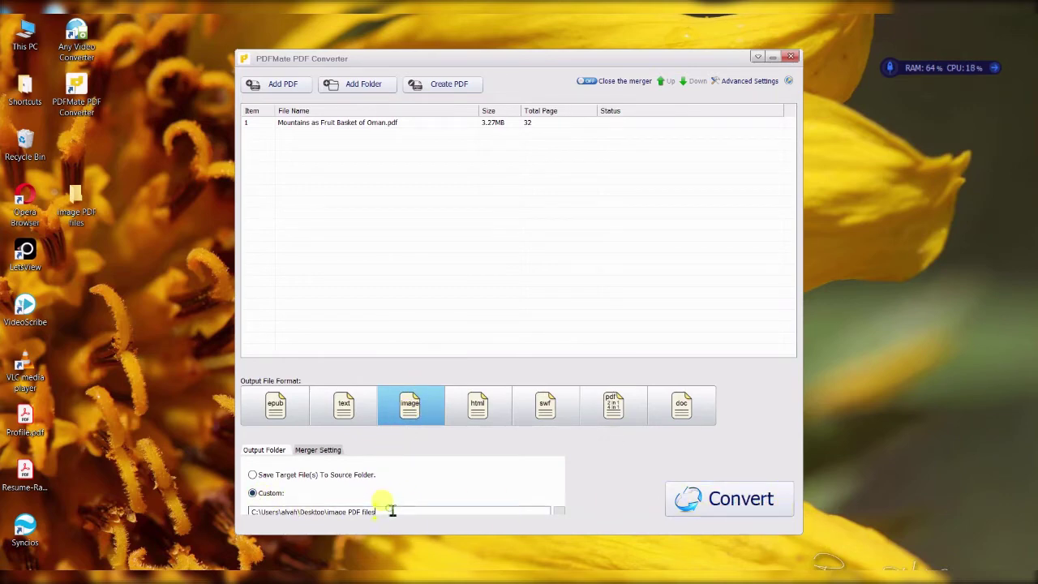
{"action": "left_click", "coordinate": [760, 503]}
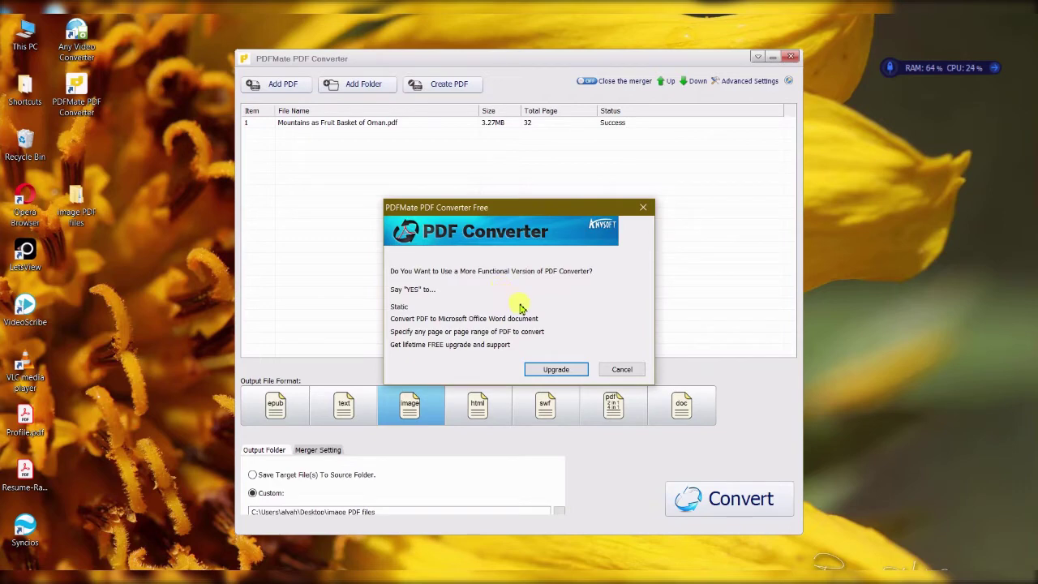
Decline the upgrade prompt and open the image PDF files output folder on the desktop.
{"action": "left_click", "coordinate": [622, 369]}
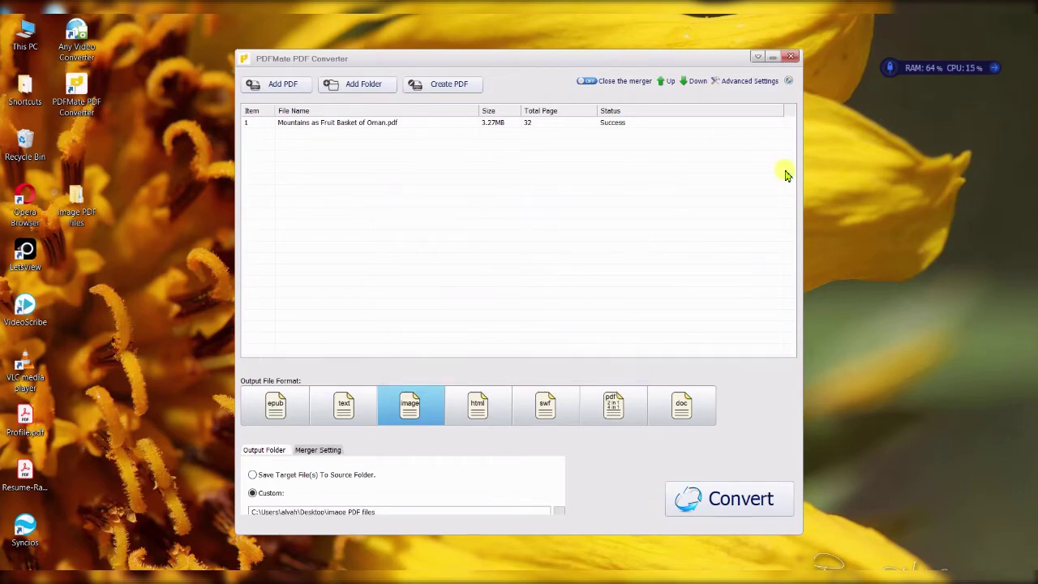
{"action": "double_click", "coordinate": [74, 209]}
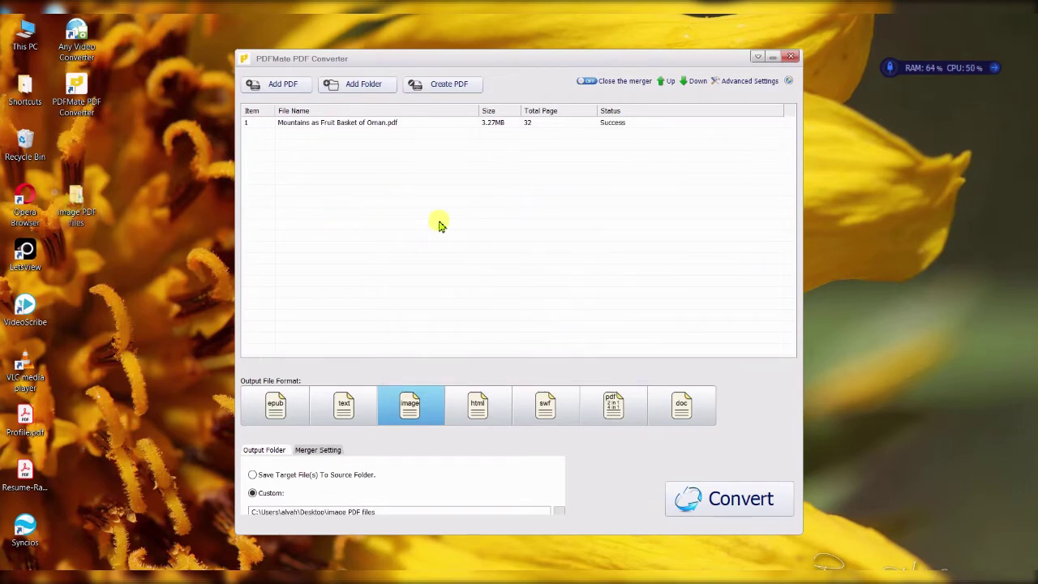
Open the Mountains as Fruit Basket of Oman folder and browse its images Page1.jpg to Page32.jpg.
{"action": "double_click", "coordinate": [376, 170]}
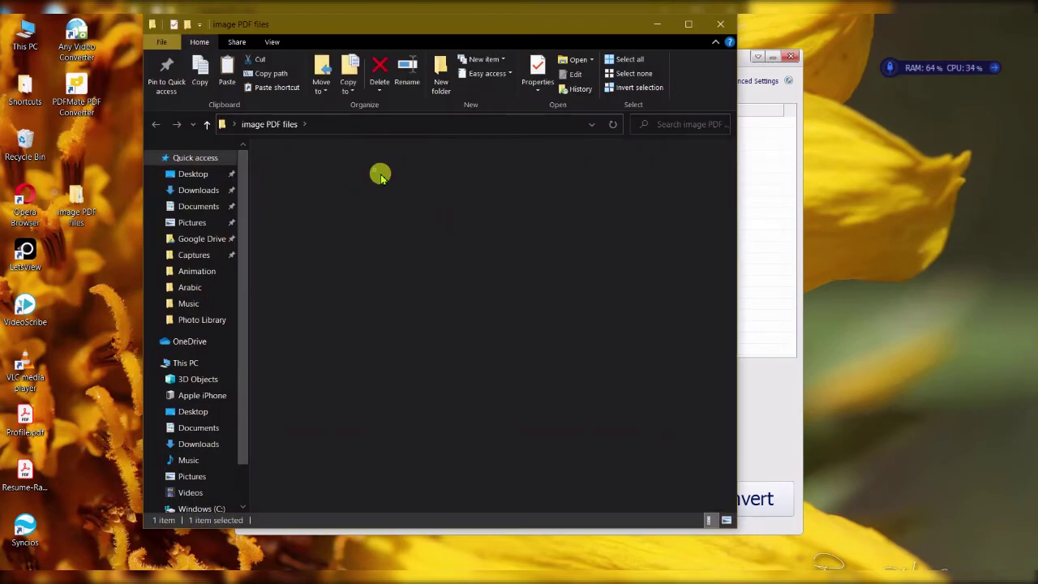
{"action": "scroll", "coordinate": [461, 290], "scroll_direction": "down", "scroll_amount": 3}
{"action": "scroll", "coordinate": [462, 289], "scroll_direction": "up", "scroll_amount": 2}
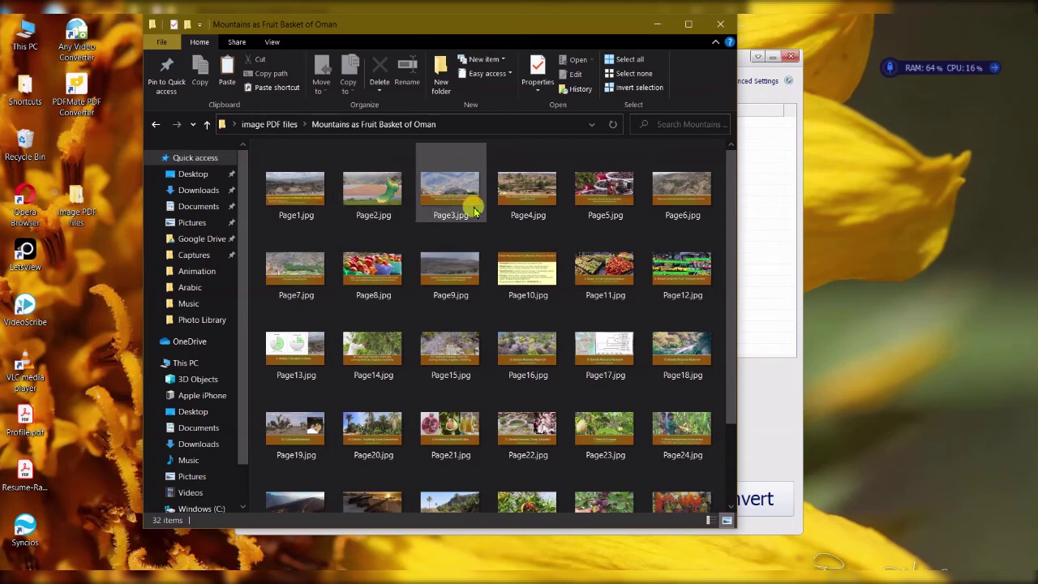
{"action": "left_click", "coordinate": [291, 195]}
{"action": "scroll", "coordinate": [416, 311], "scroll_direction": "down", "scroll_amount": 2}
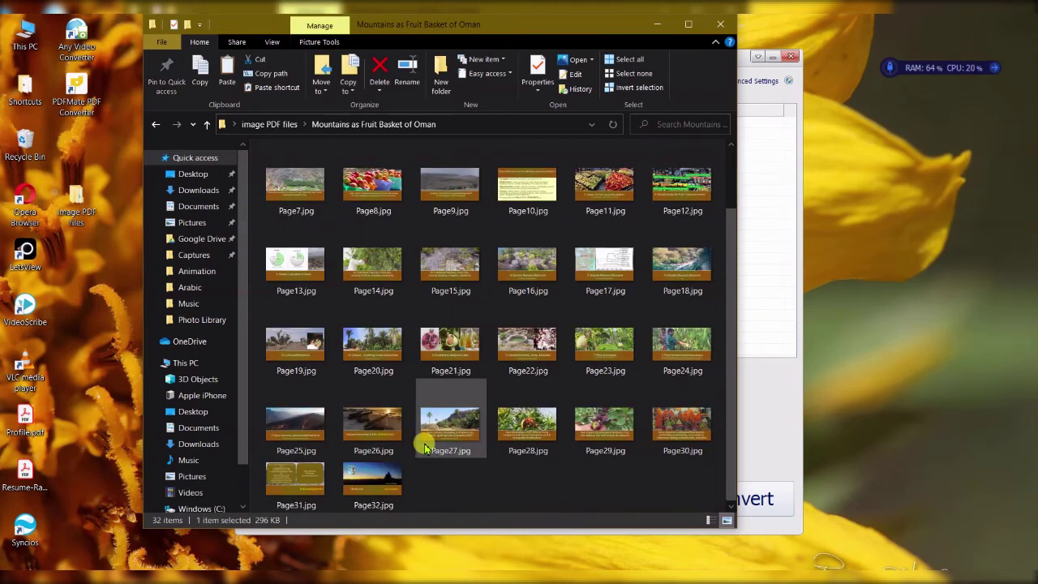
{"action": "scroll", "coordinate": [424, 434], "scroll_direction": "up", "scroll_amount": 2}
{"action": "scroll", "coordinate": [344, 259], "scroll_direction": "down", "scroll_amount": 2}
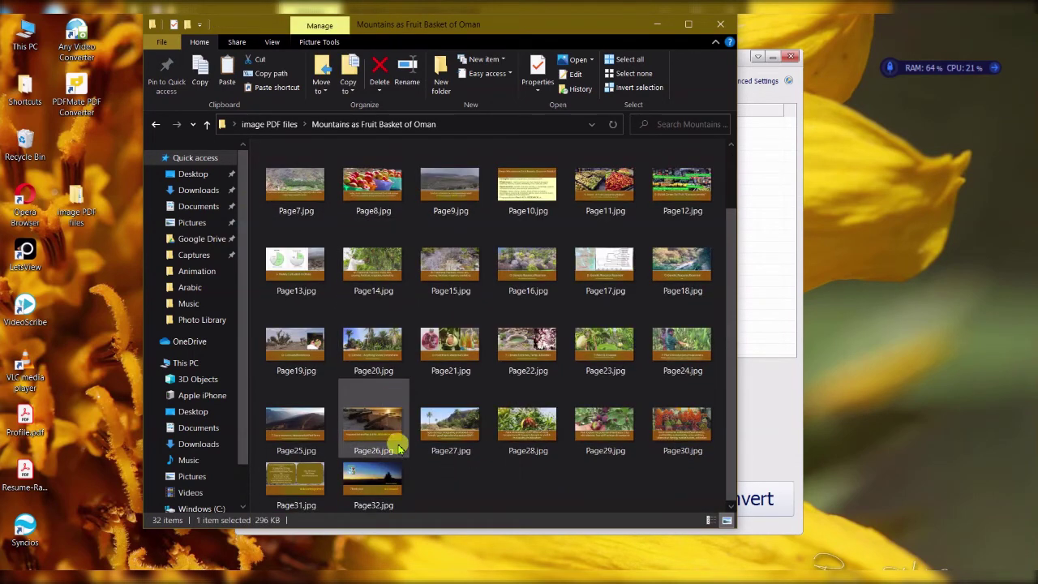
{"action": "scroll", "coordinate": [388, 450], "scroll_direction": "up", "scroll_amount": 2}
{"action": "scroll", "coordinate": [388, 450], "scroll_direction": "down", "scroll_amount": 2}
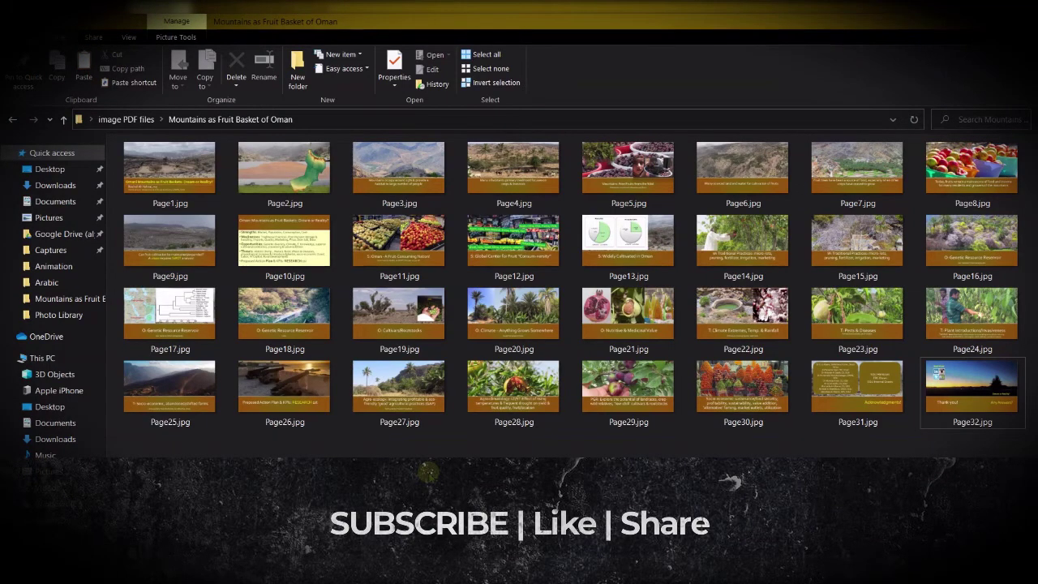
Try selections (range Page1–Page32, then Page10 plus Page13), then view Page1.jpg in Photos and close it.
{"action": "left_click", "coordinate": [212, 170]}
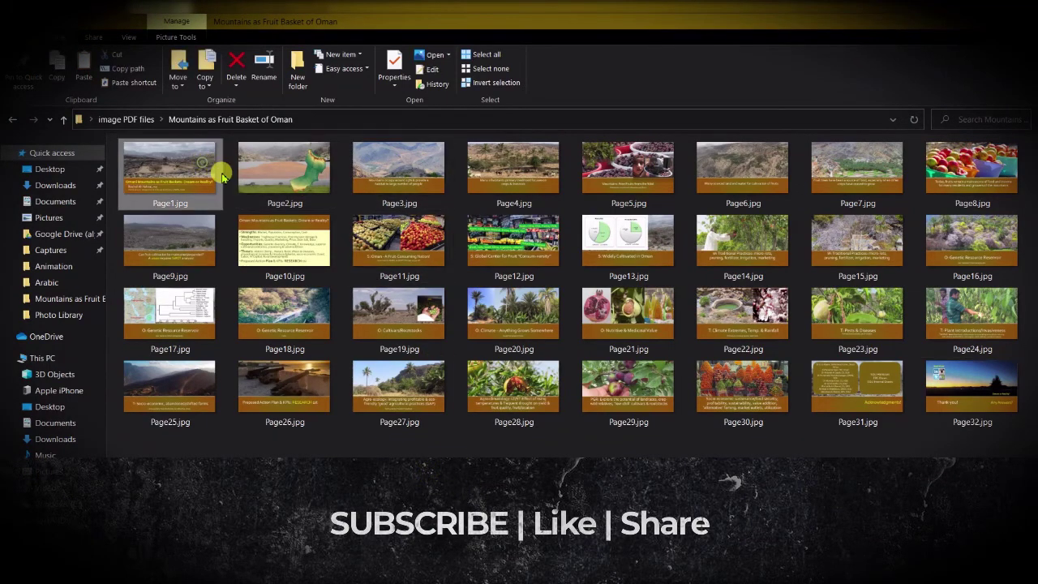
{"action": "left_click", "coordinate": [925, 405], "text": "shift"}
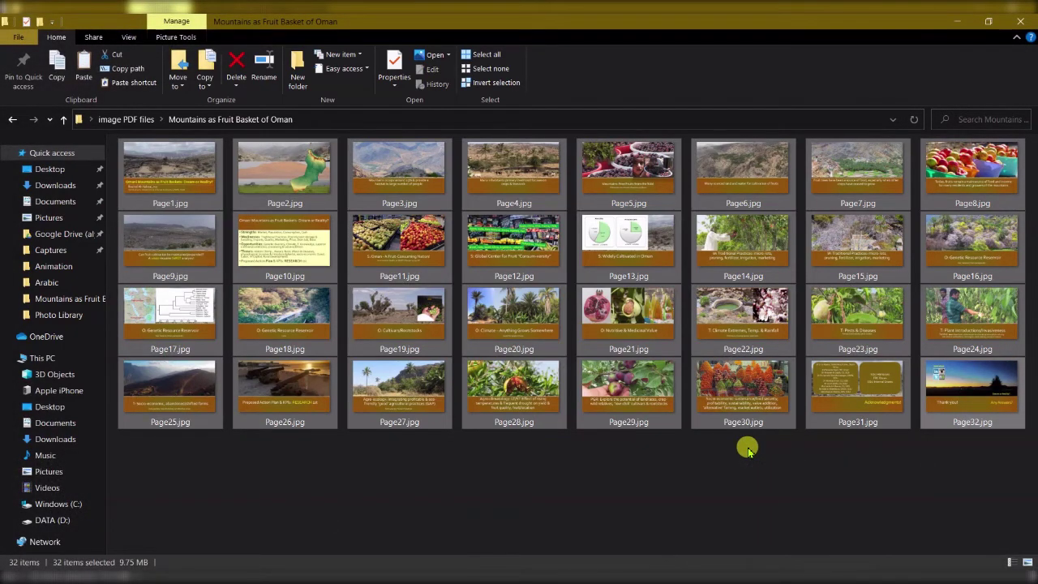
{"action": "left_click", "coordinate": [304, 231]}
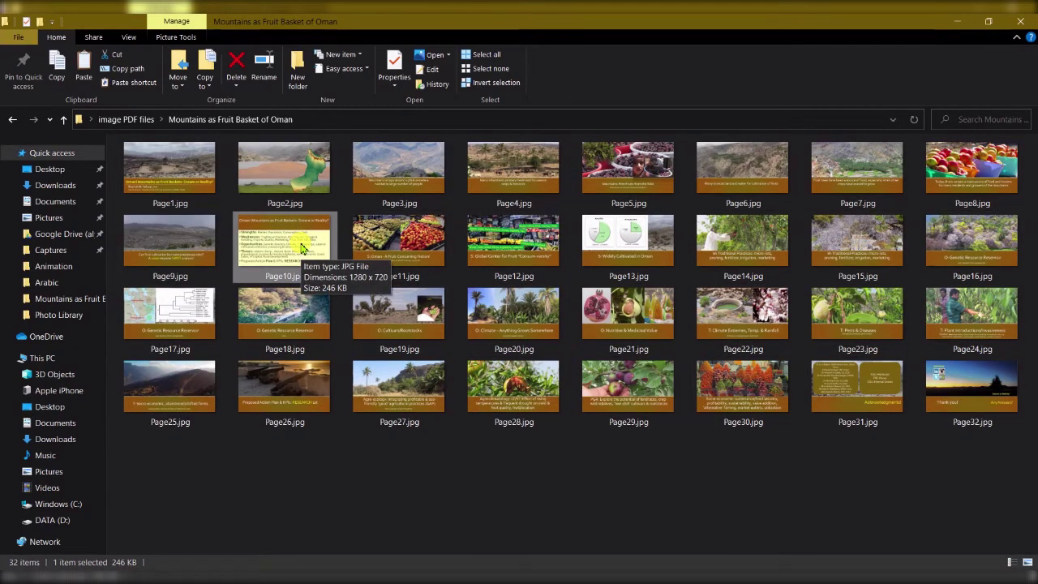
{"action": "left_click", "coordinate": [625, 231], "text": "ctrl"}
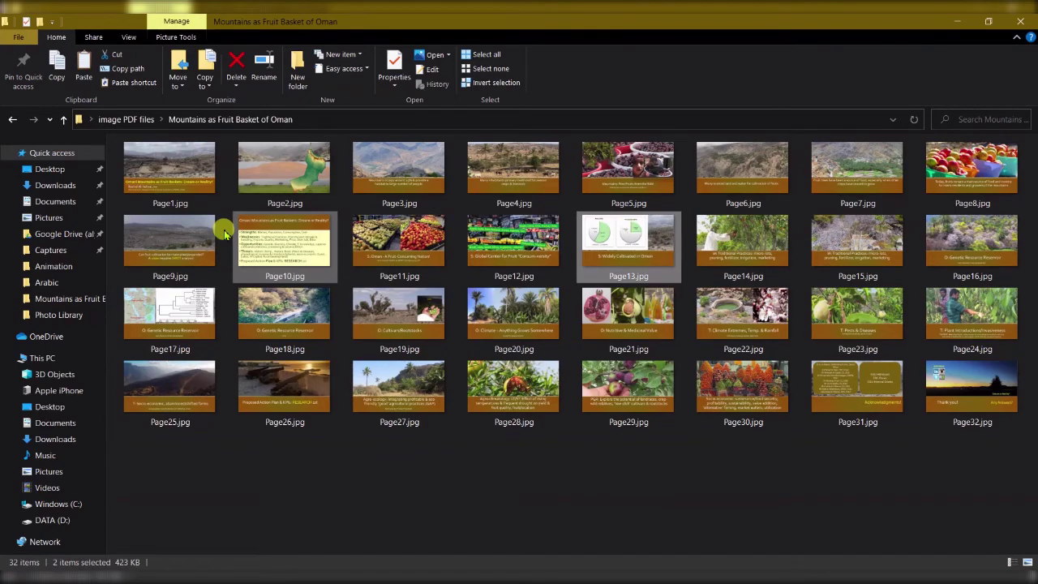
{"action": "double_click", "coordinate": [200, 188]}
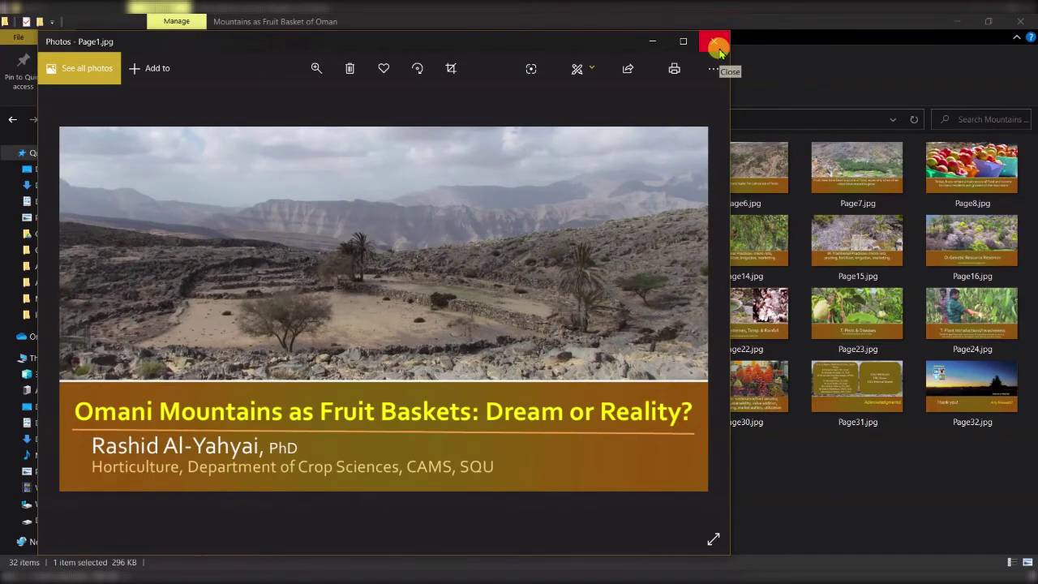
{"action": "left_click", "coordinate": [717, 45]}
Reopen and close Page1.jpg, select all 32 images, then dismiss the context menu and clear the selection.
{"action": "double_click", "coordinate": [206, 171]}
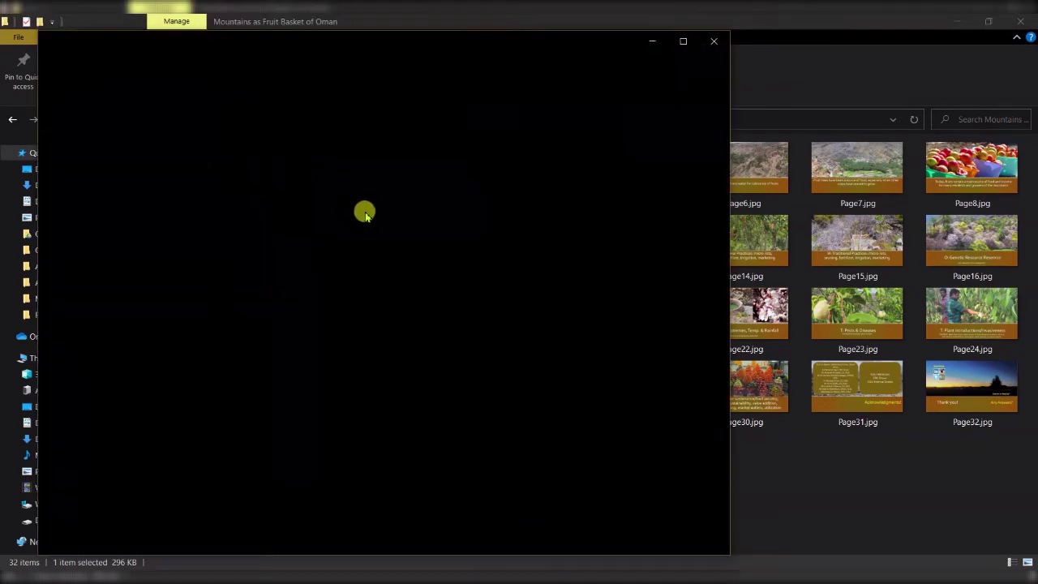
{"action": "left_click", "coordinate": [701, 47]}
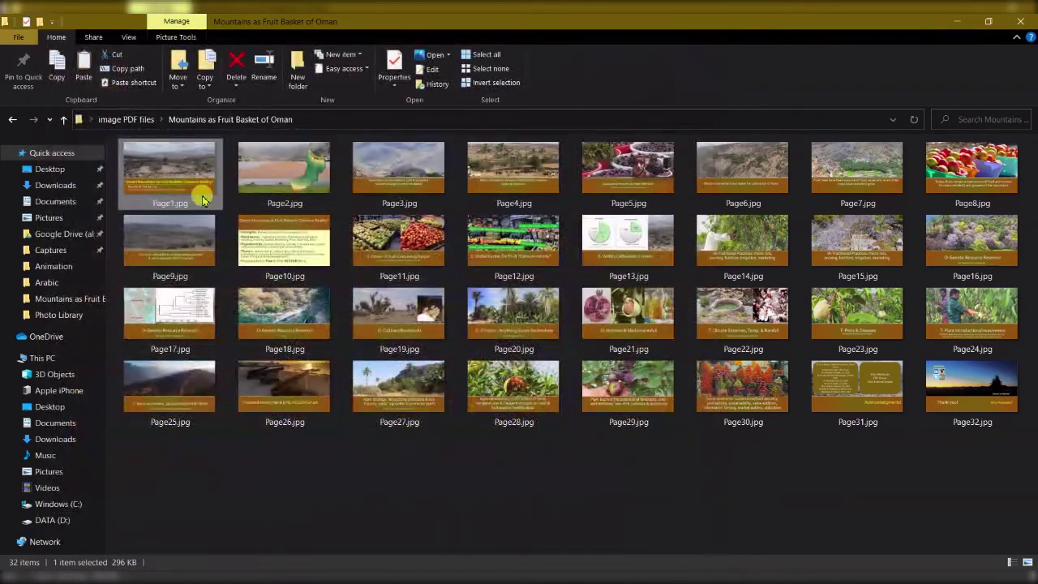
{"action": "left_click", "coordinate": [981, 403], "text": "shift"}
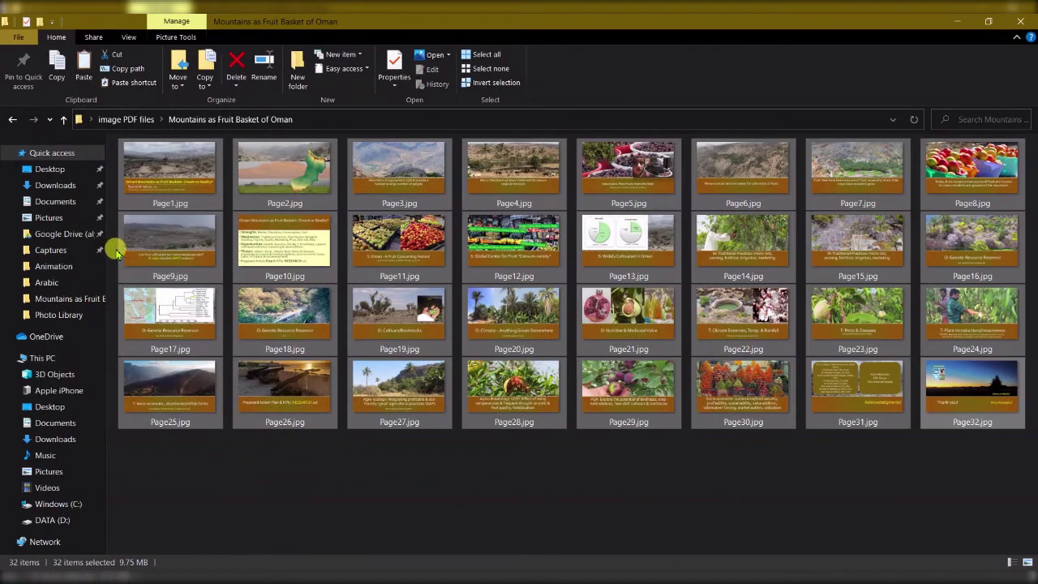
{"action": "right_click", "coordinate": [171, 173]}
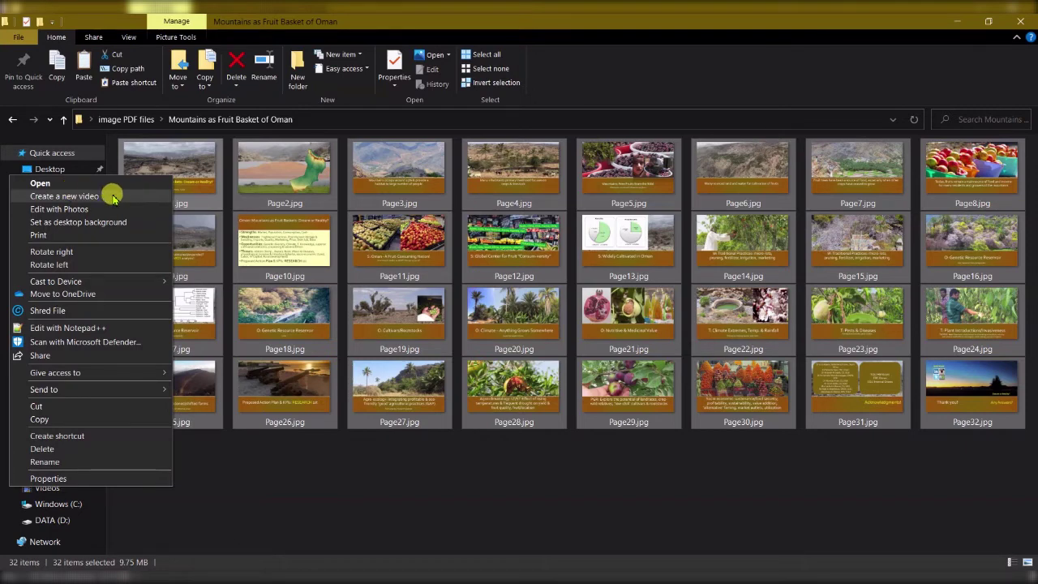
{"action": "left_click", "coordinate": [291, 480]}
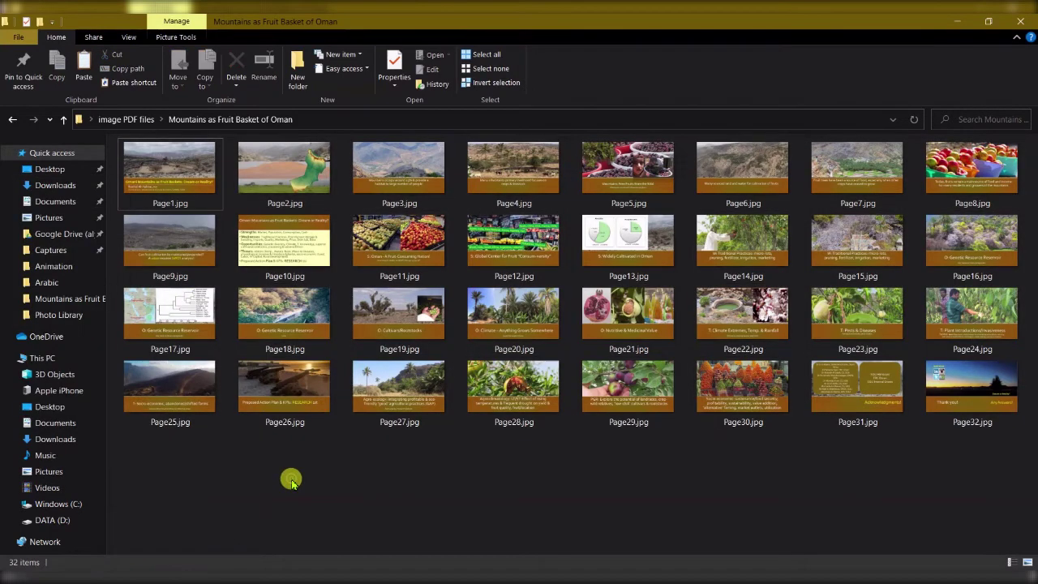
Open Page1.jpg in Photos and start a 'Create a video with music' project, skipping the name.
{"action": "double_click", "coordinate": [169, 158]}
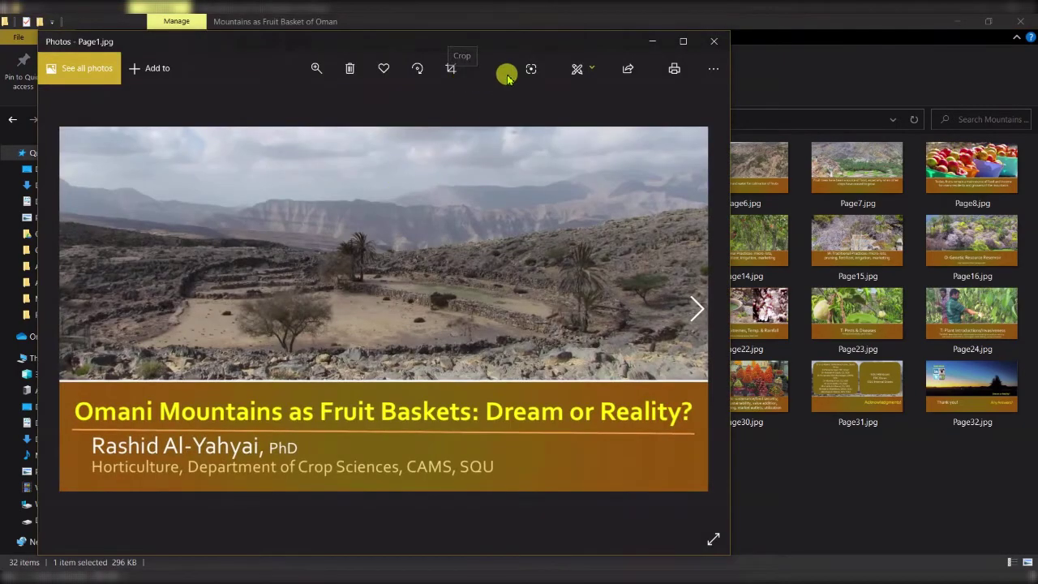
{"action": "left_click", "coordinate": [593, 70]}
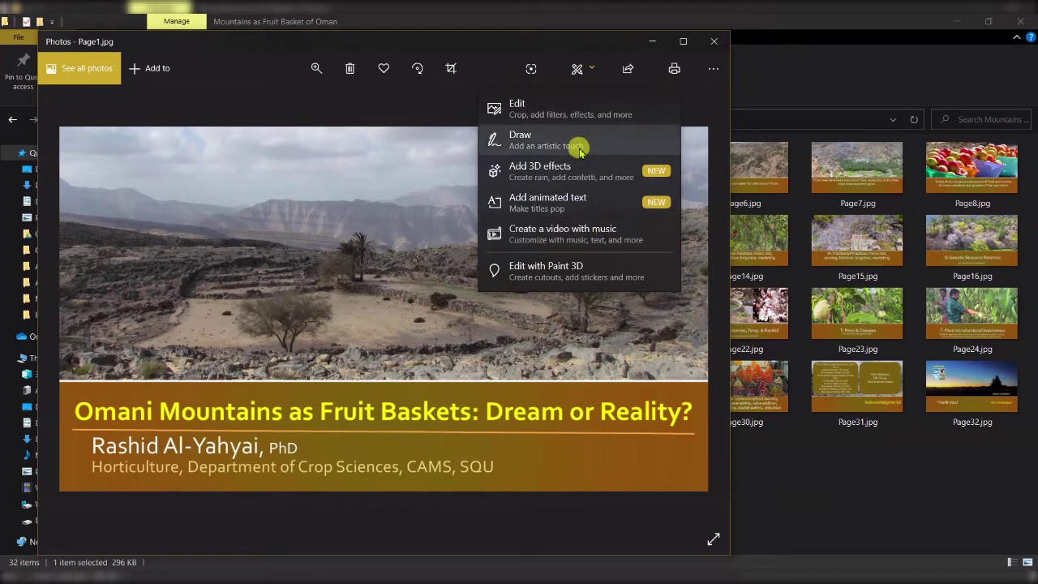
{"action": "left_click", "coordinate": [562, 235]}
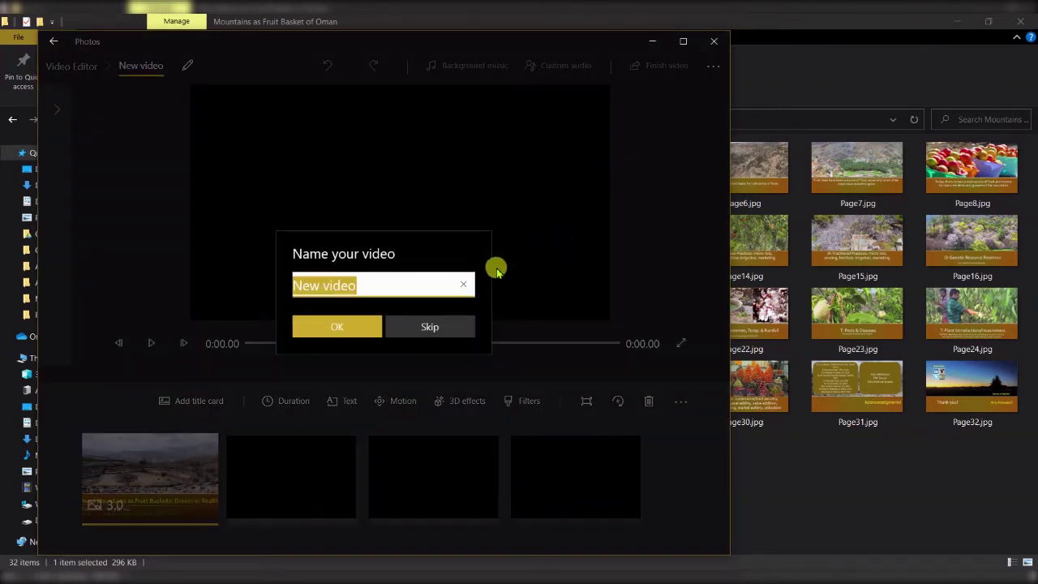
{"action": "left_click", "coordinate": [433, 326]}
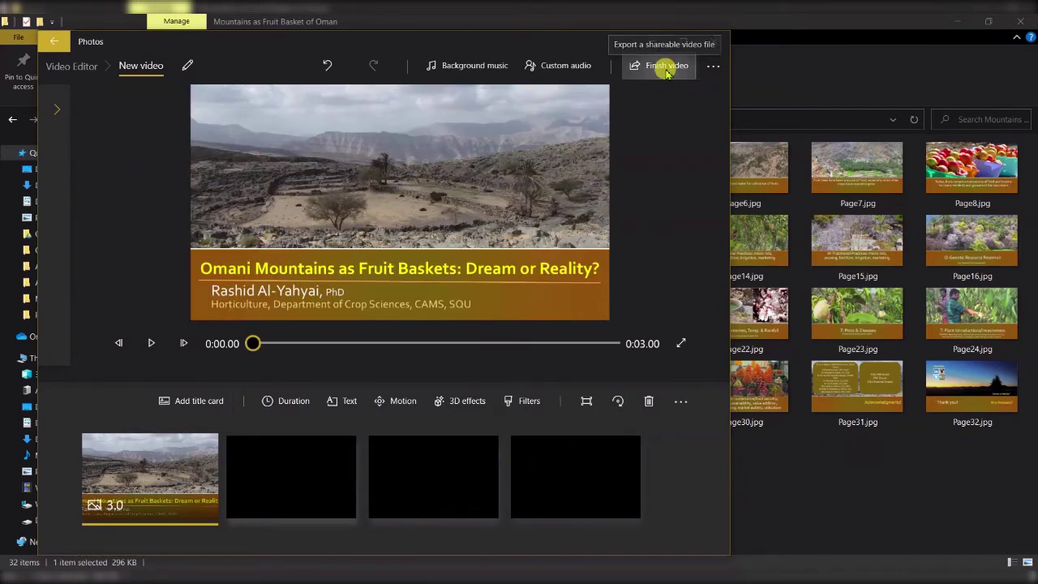
Review the Finish video settings at High 1080p quality, then cancel the export.
{"action": "left_click", "coordinate": [666, 66]}
{"action": "left_click", "coordinate": [326, 278]}
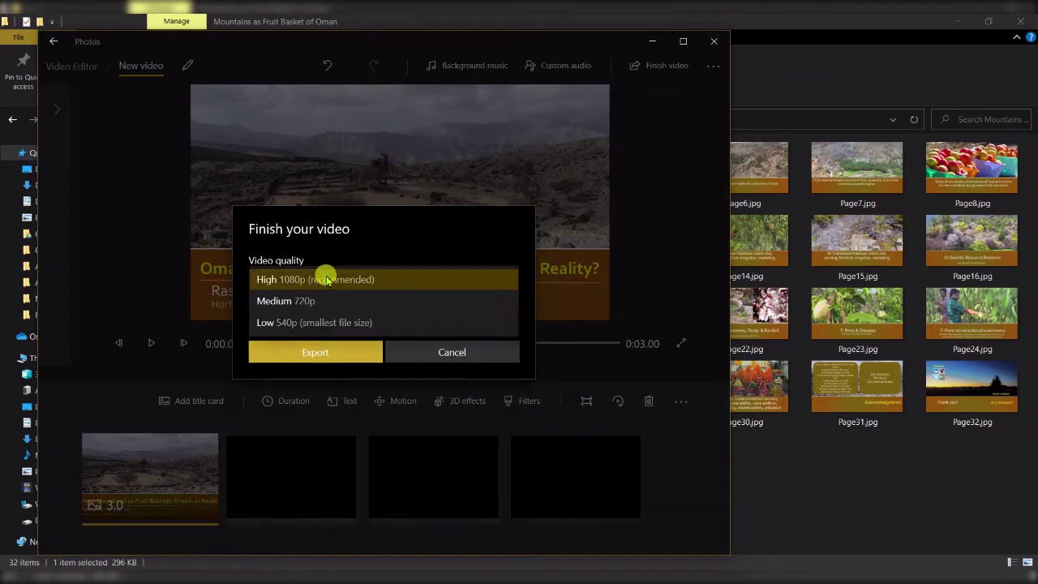
{"action": "left_click", "coordinate": [326, 279]}
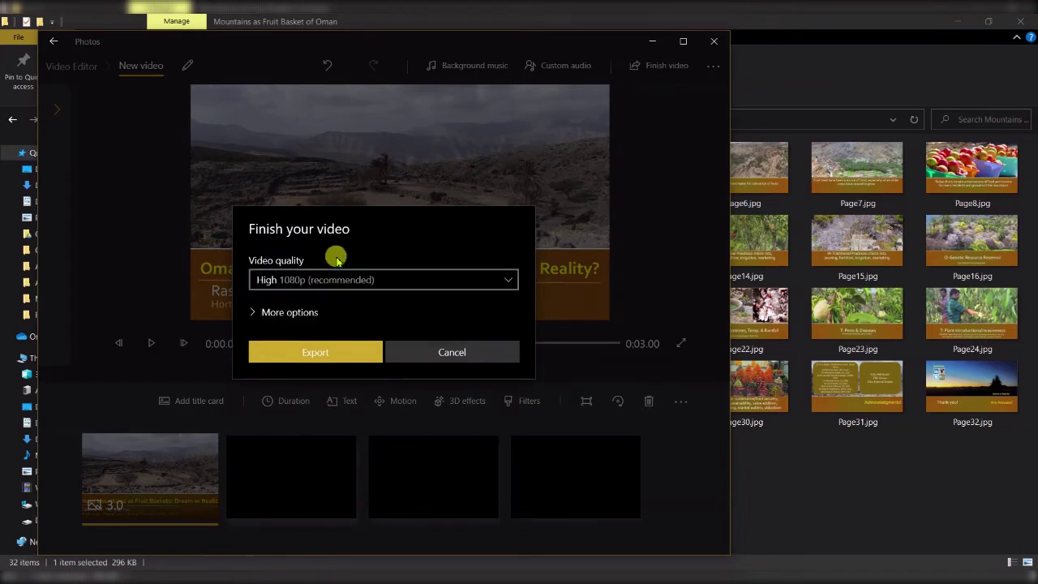
{"action": "left_click", "coordinate": [425, 354]}
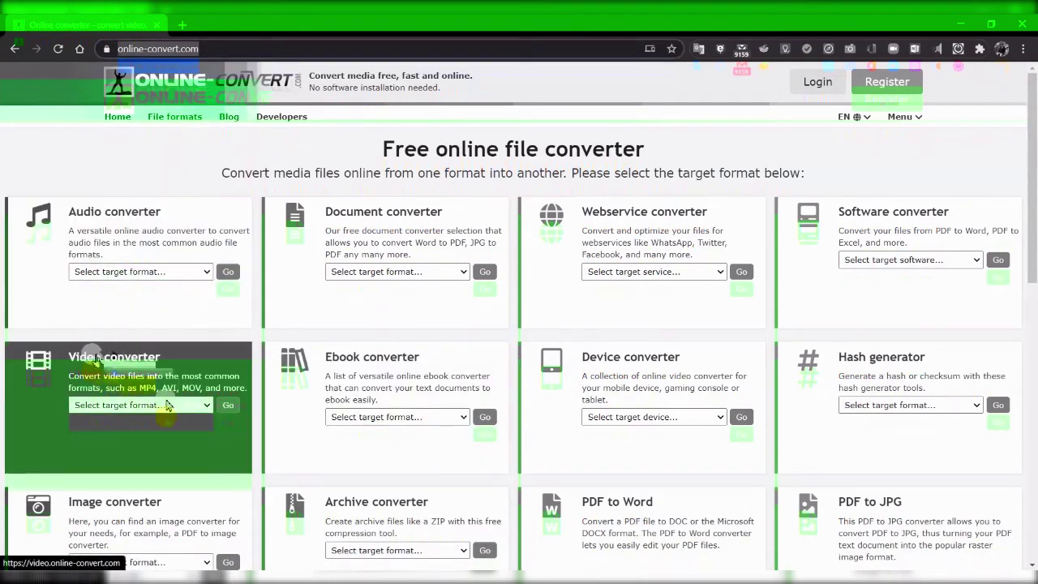
Pick Convert to MP4 in the Video converter card and bring up the file upload picker.
{"action": "left_click", "coordinate": [201, 406]}
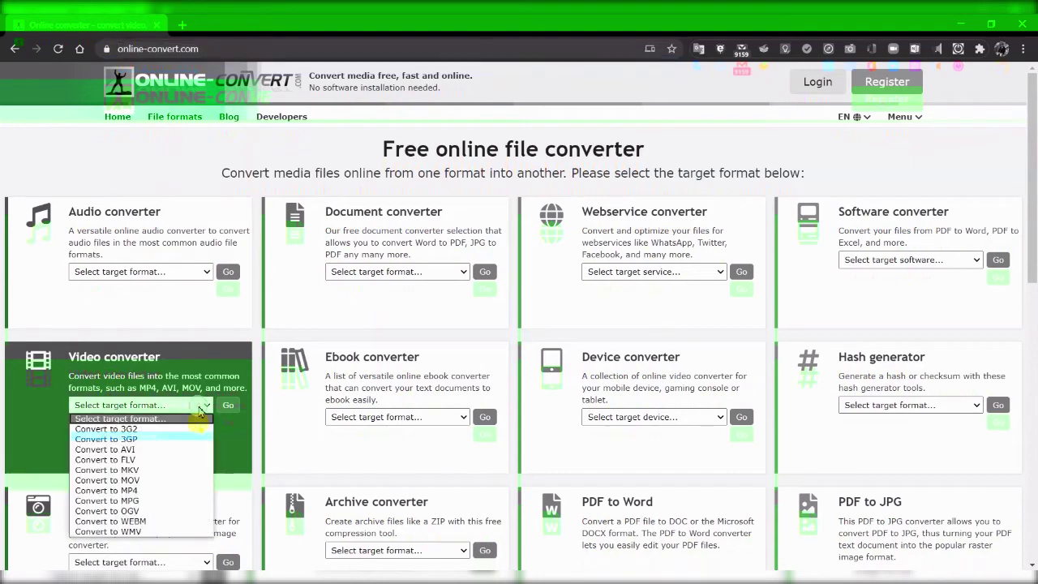
{"action": "left_click", "coordinate": [154, 493]}
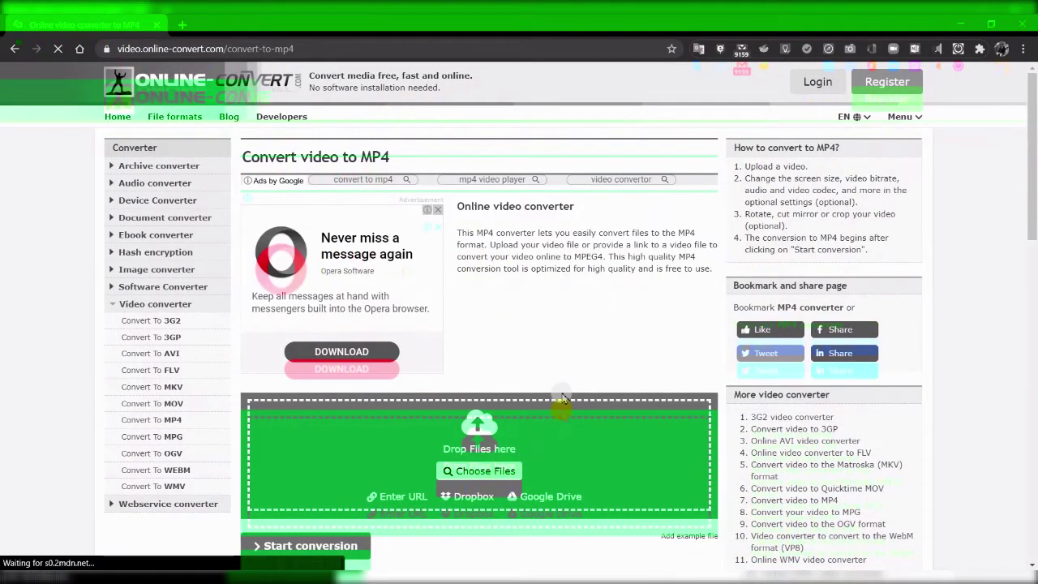
{"action": "left_click", "coordinate": [487, 472]}
Upload Mountains as Fruit Basket of Oman.pdf from the Desktop until it reaches 100%.
{"action": "left_click", "coordinate": [74, 148]}
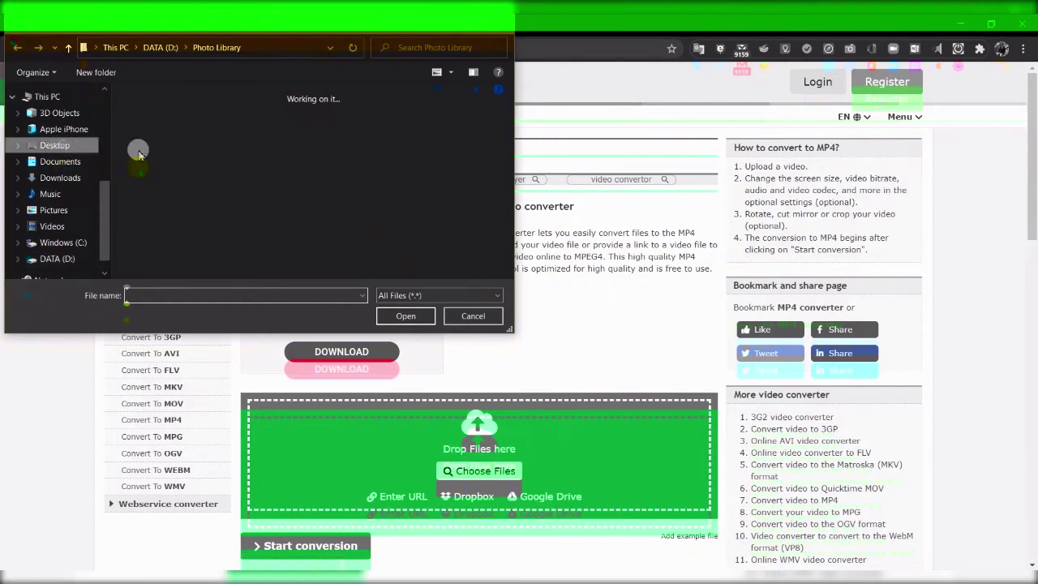
{"action": "left_click", "coordinate": [378, 144]}
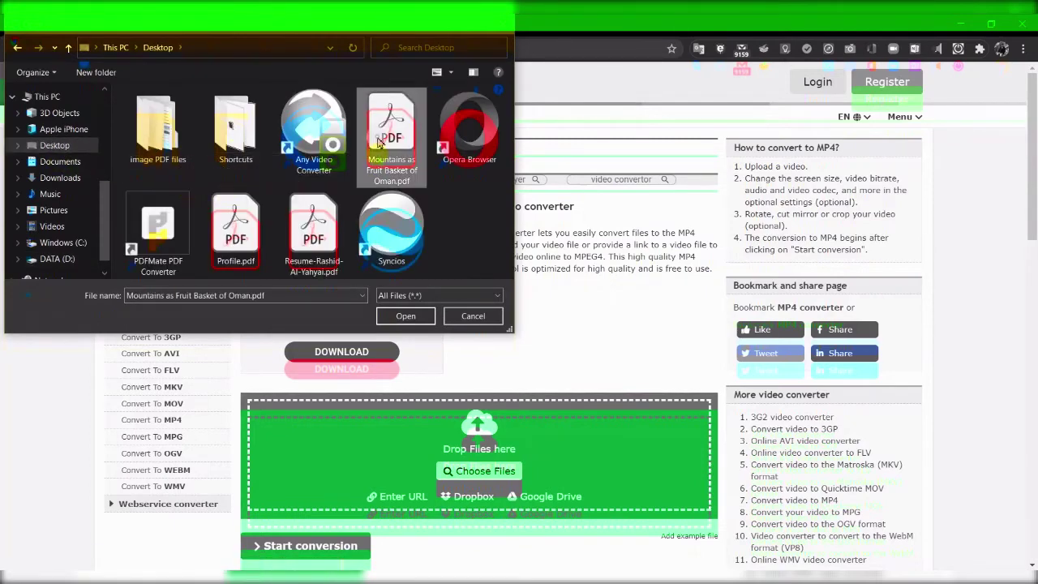
{"action": "left_click", "coordinate": [405, 315]}
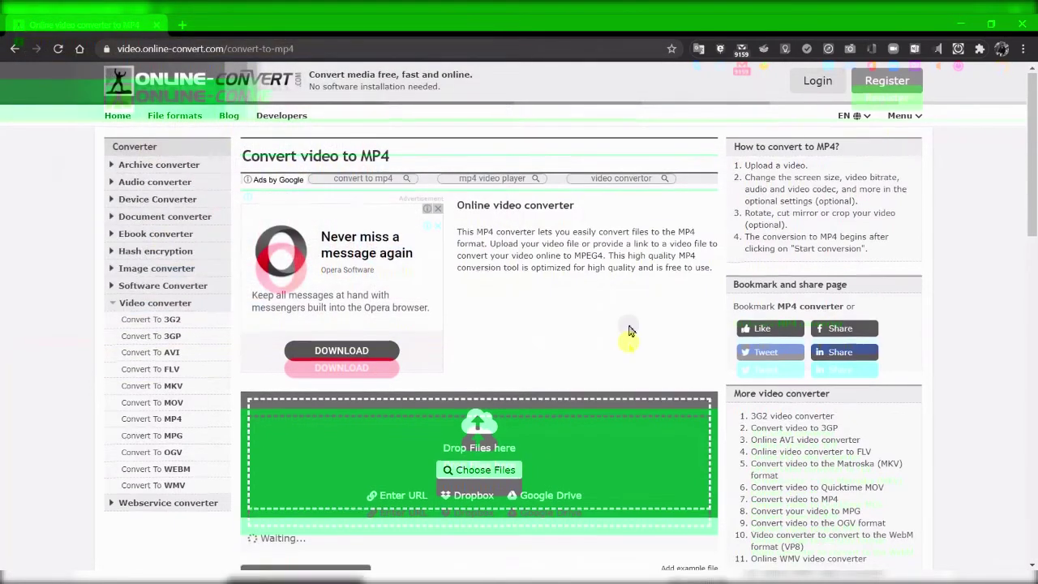
{"action": "scroll", "coordinate": [584, 308], "scroll_direction": "down", "scroll_amount": 5}
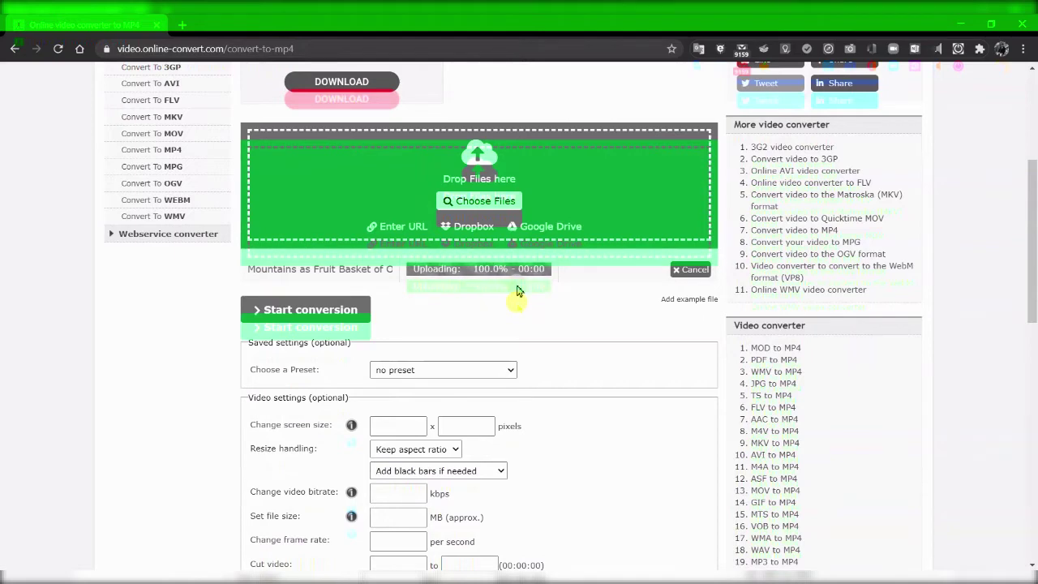
{"action": "scroll", "coordinate": [564, 323], "scroll_direction": "up", "scroll_amount": 2}
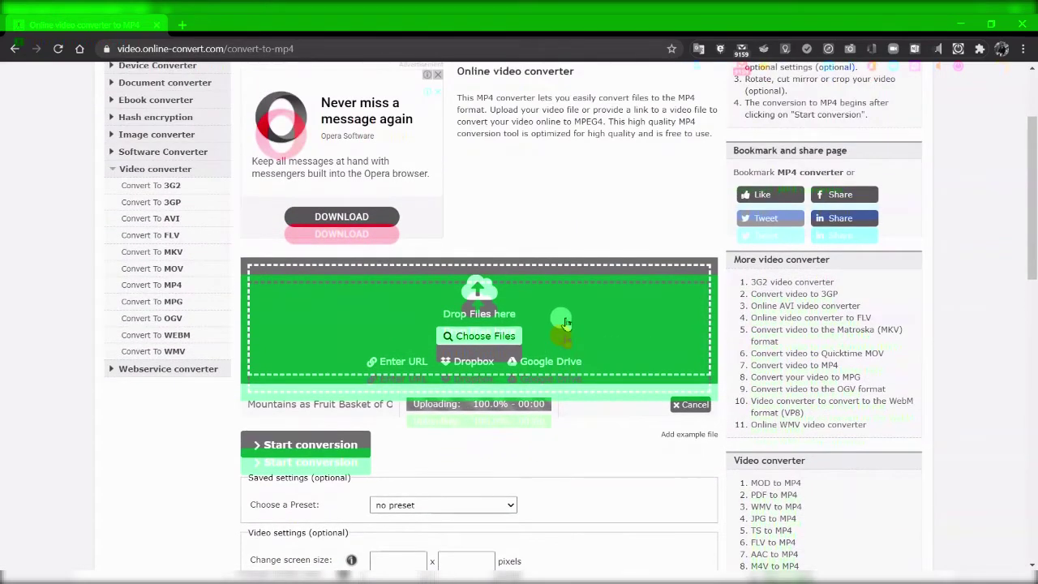
Scroll through the optional MP4 video settings for the 3.27 MB deck and open the Choose a Preset list.
{"action": "scroll", "coordinate": [566, 323], "scroll_direction": "down", "scroll_amount": 2}
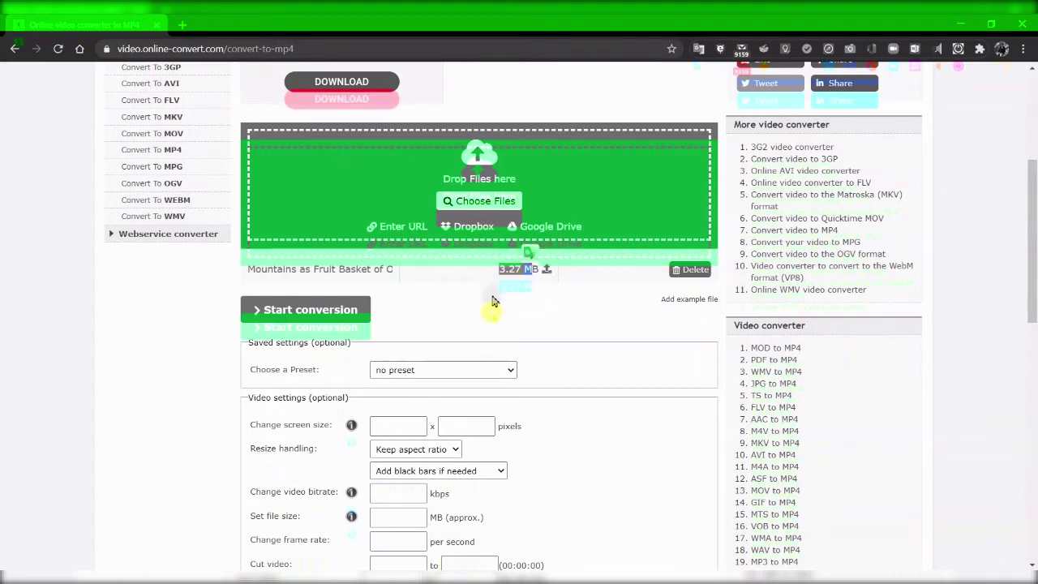
{"action": "left_click", "coordinate": [502, 272]}
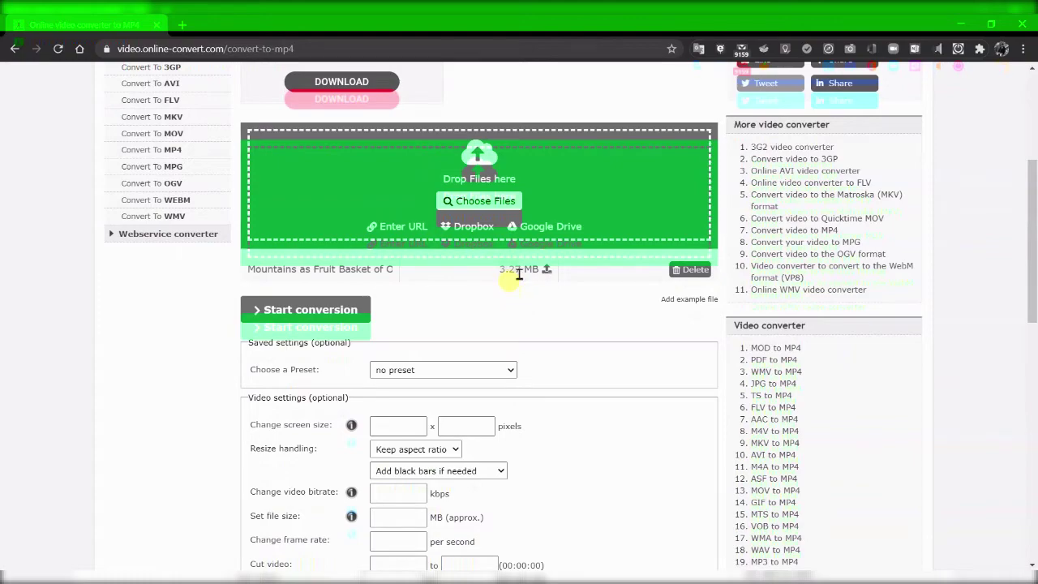
{"action": "scroll", "coordinate": [511, 275], "scroll_direction": "up", "scroll_amount": 3}
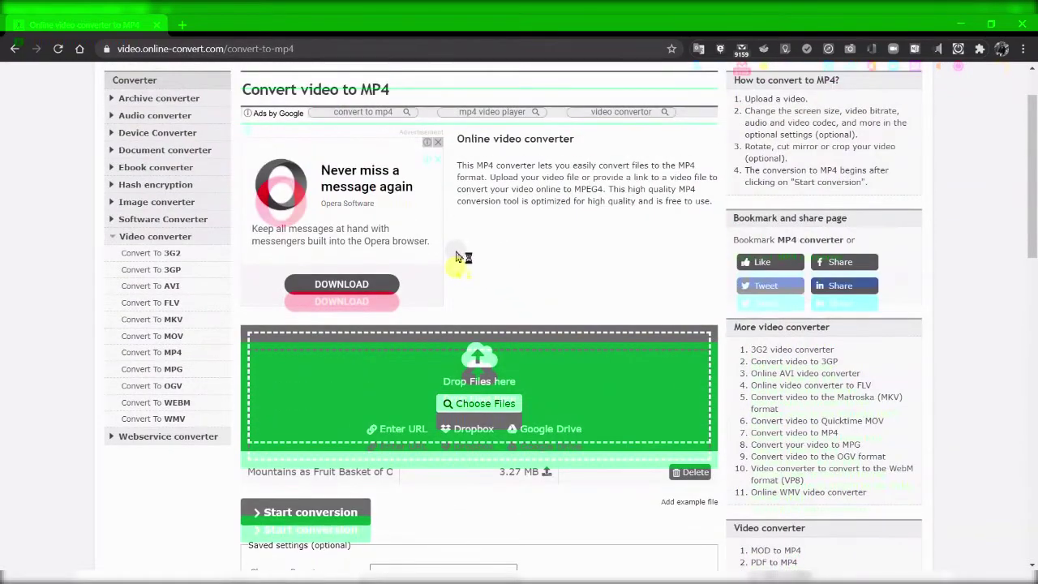
{"action": "scroll", "coordinate": [162, 348], "scroll_direction": "down", "scroll_amount": 4}
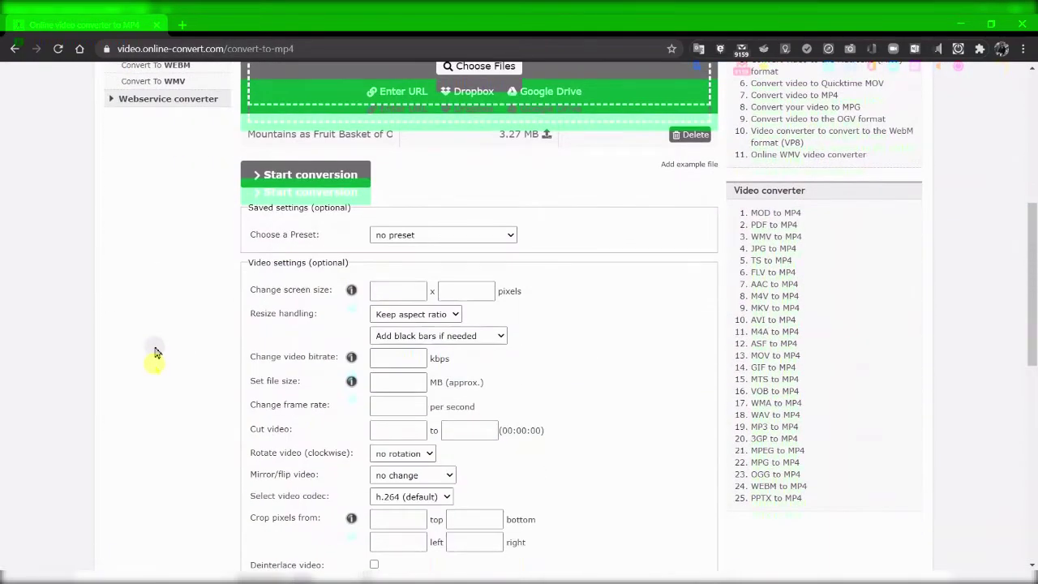
{"action": "scroll", "coordinate": [157, 352], "scroll_direction": "down", "scroll_amount": 2}
{"action": "scroll", "coordinate": [157, 353], "scroll_direction": "up", "scroll_amount": 1}
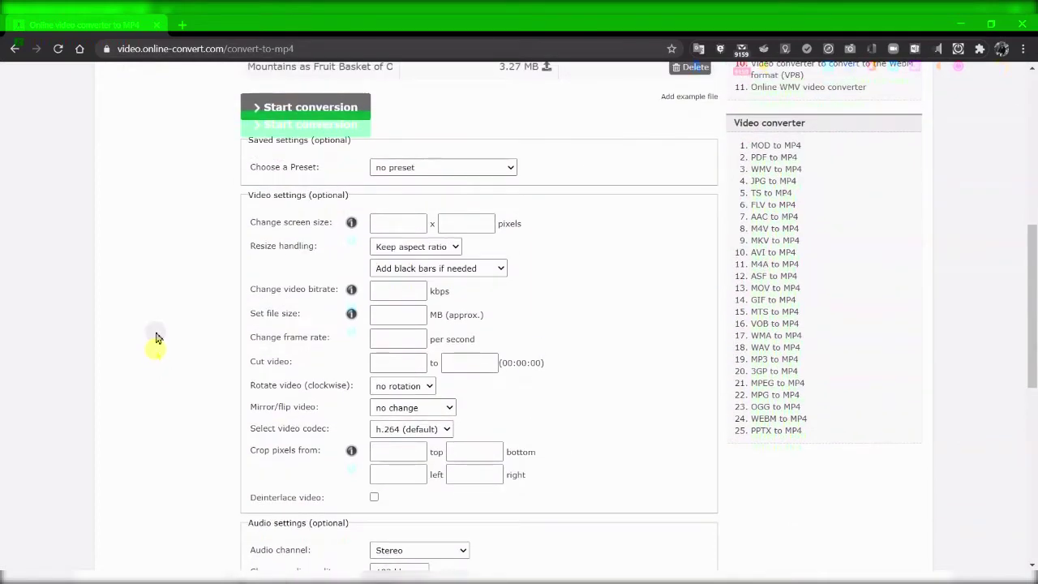
{"action": "scroll", "coordinate": [157, 337], "scroll_direction": "up", "scroll_amount": 7}
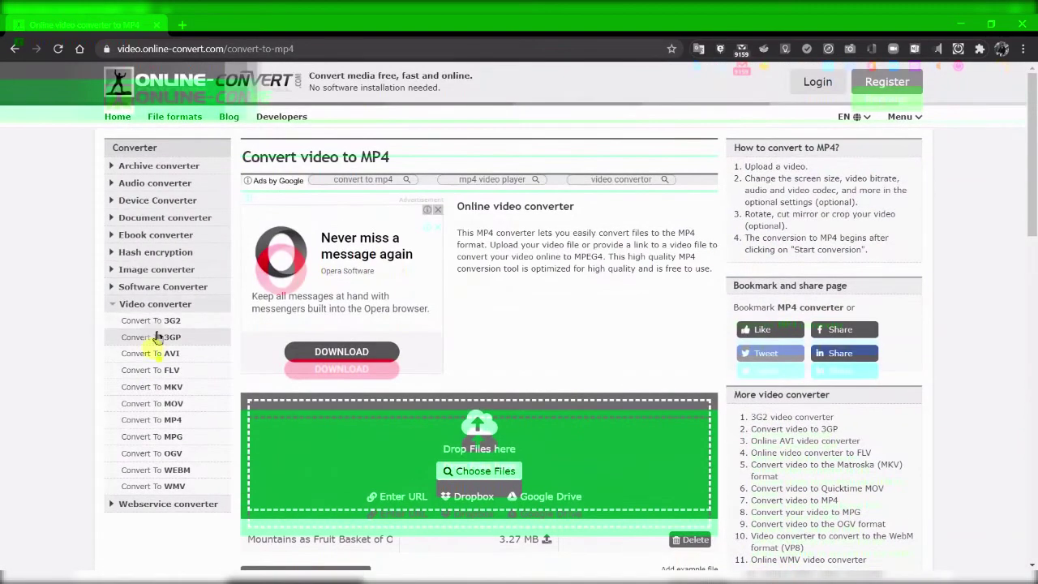
{"action": "scroll", "coordinate": [76, 296], "scroll_direction": "down", "scroll_amount": 2}
{"action": "scroll", "coordinate": [74, 300], "scroll_direction": "down", "scroll_amount": 5}
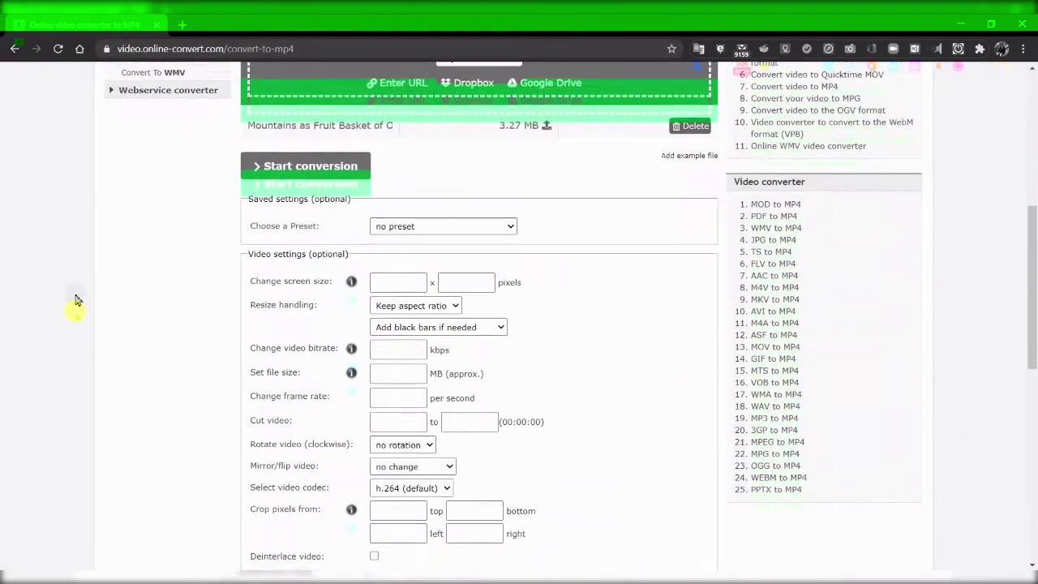
{"action": "scroll", "coordinate": [558, 204], "scroll_direction": "up", "scroll_amount": 4}
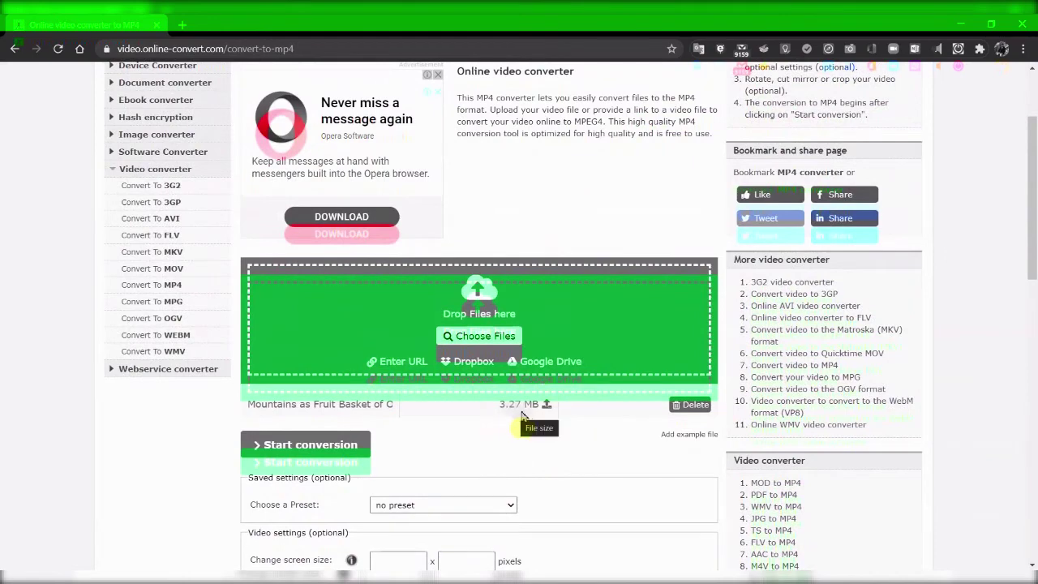
{"action": "scroll", "coordinate": [595, 444], "scroll_direction": "down", "scroll_amount": 1}
{"action": "scroll", "coordinate": [595, 444], "scroll_direction": "down", "scroll_amount": 1}
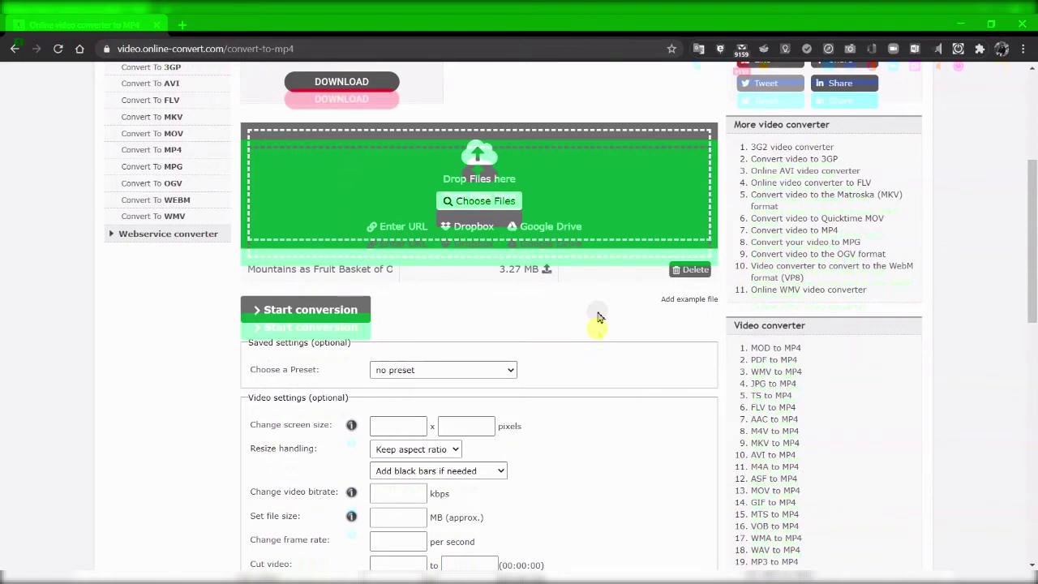
{"action": "scroll", "coordinate": [598, 317], "scroll_direction": "down", "scroll_amount": 3}
{"action": "scroll", "coordinate": [600, 314], "scroll_direction": "up", "scroll_amount": 1}
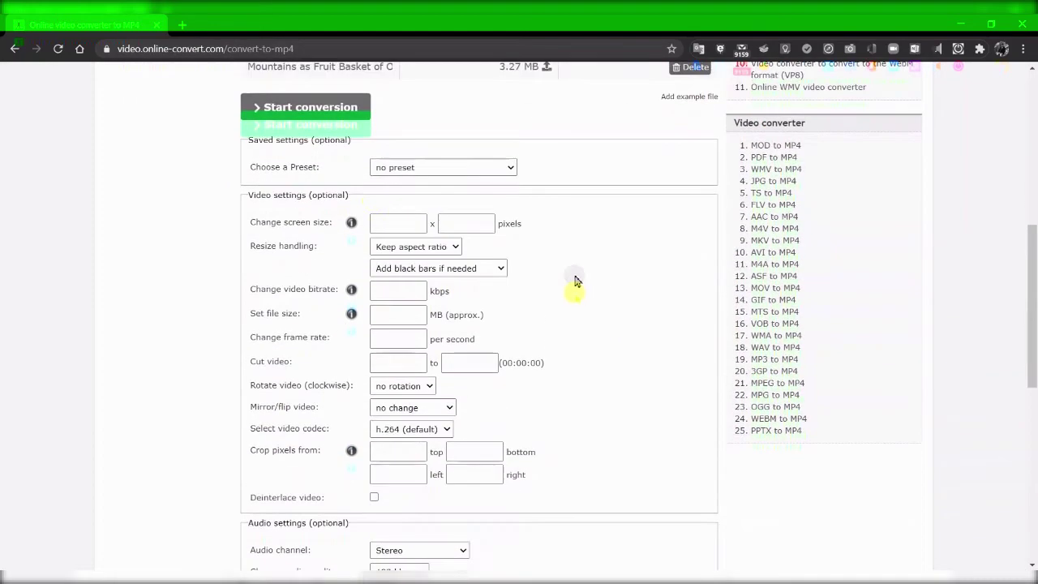
{"action": "left_click", "coordinate": [495, 170]}
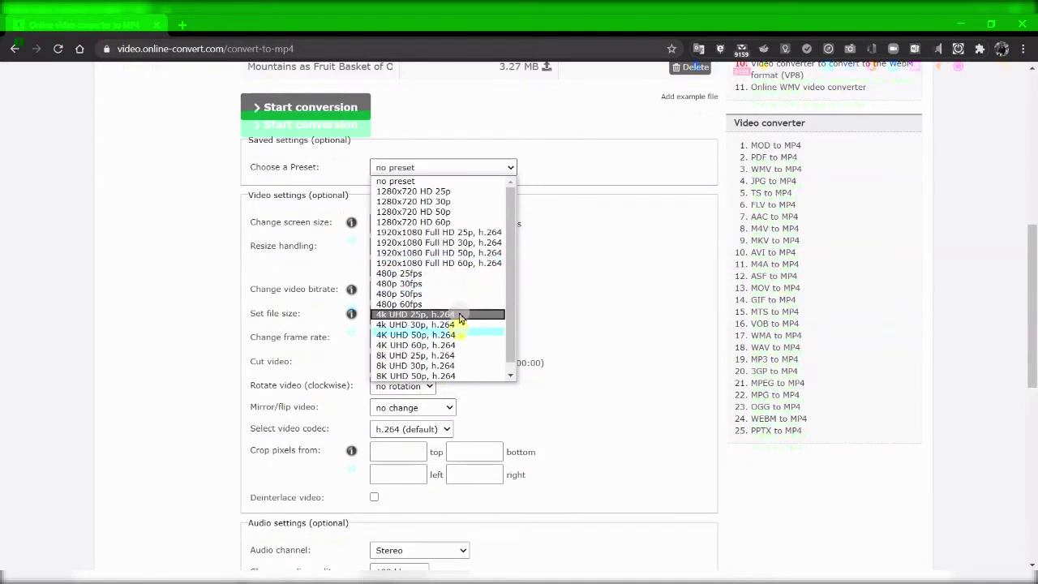
Close the conversion preset list without choosing a preset.
{"action": "left_click", "coordinate": [471, 182]}
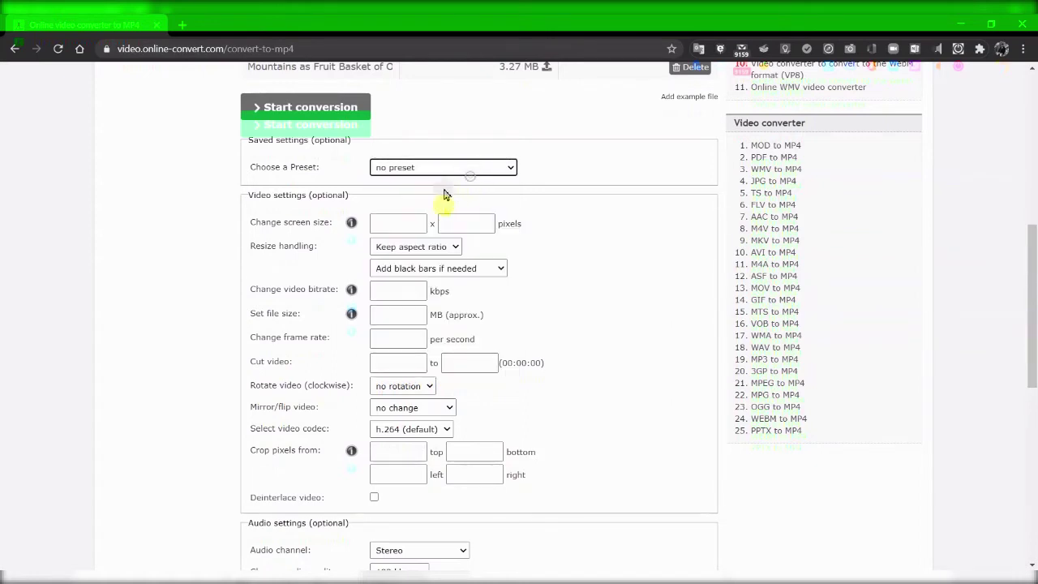
{"action": "left_click", "coordinate": [501, 171]}
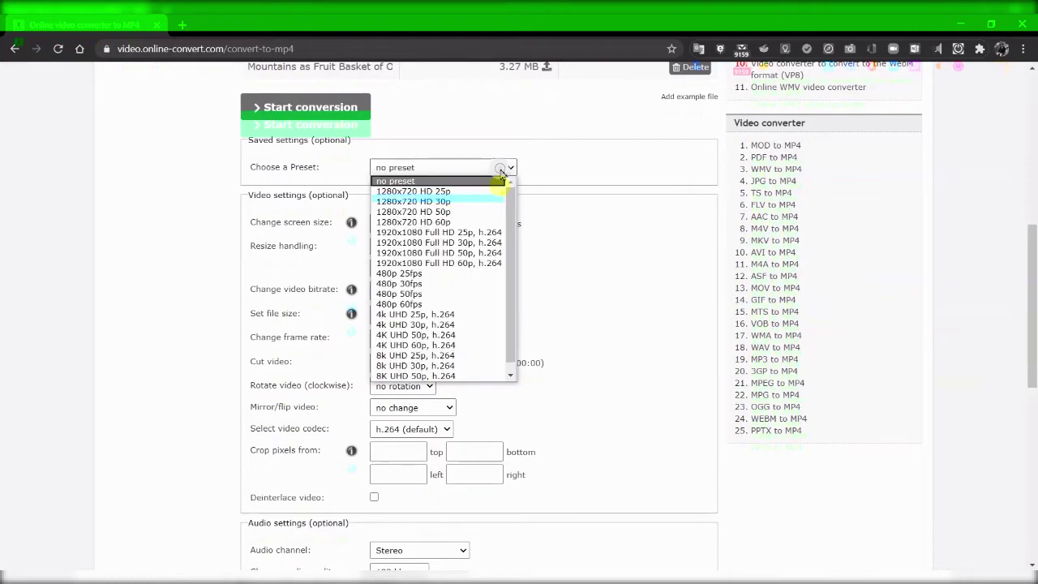
{"action": "left_click", "coordinate": [141, 234]}
Review the optional video and audio settings, keep the defaults, and start the MP4 conversion.
{"action": "scroll", "coordinate": [158, 294], "scroll_direction": "down", "scroll_amount": 1}
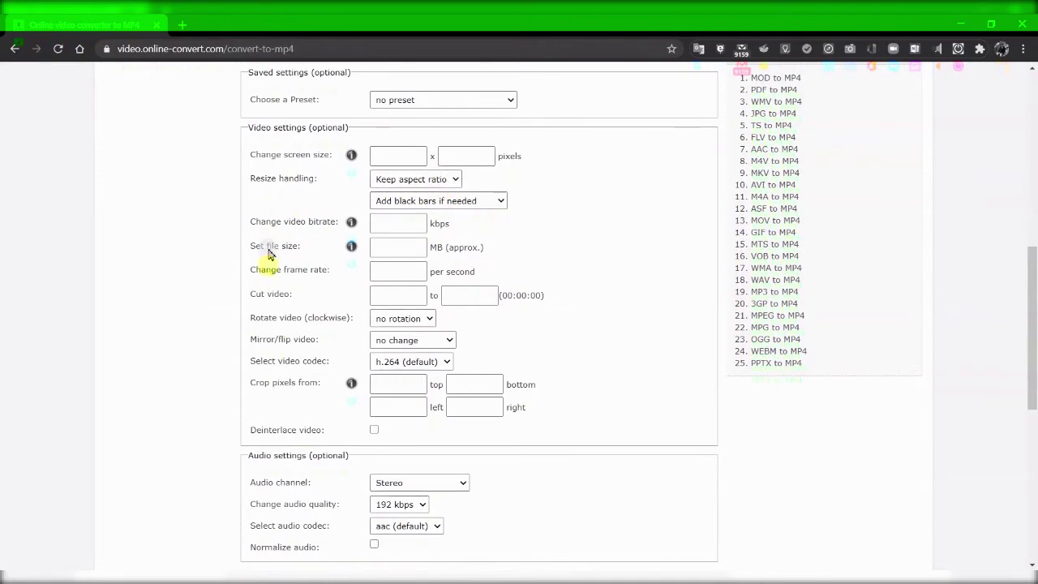
{"action": "scroll", "coordinate": [195, 367], "scroll_direction": "down", "scroll_amount": 2}
{"action": "scroll", "coordinate": [195, 357], "scroll_direction": "down", "scroll_amount": 1}
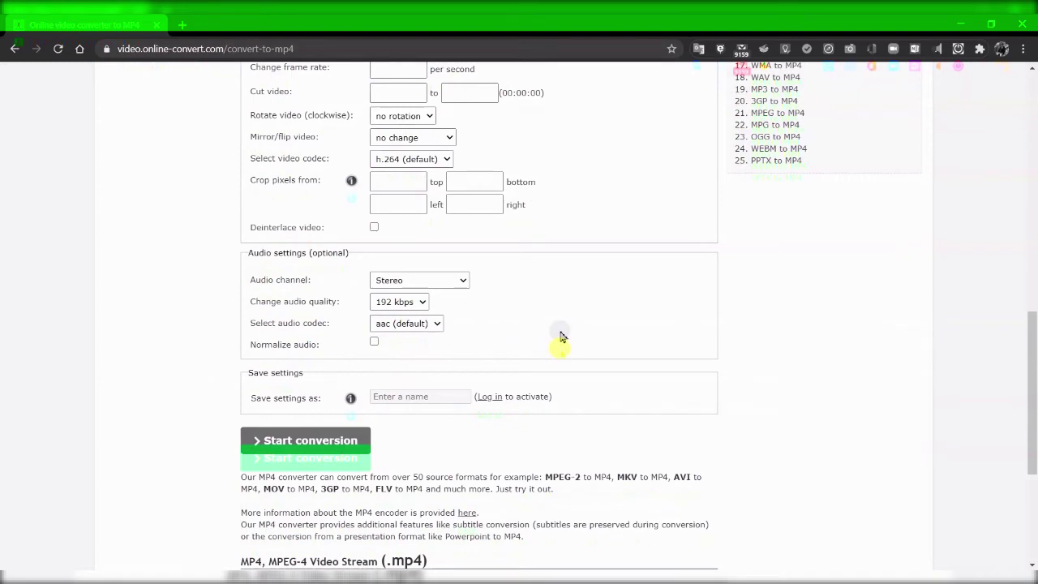
{"action": "scroll", "coordinate": [567, 354], "scroll_direction": "up", "scroll_amount": 1}
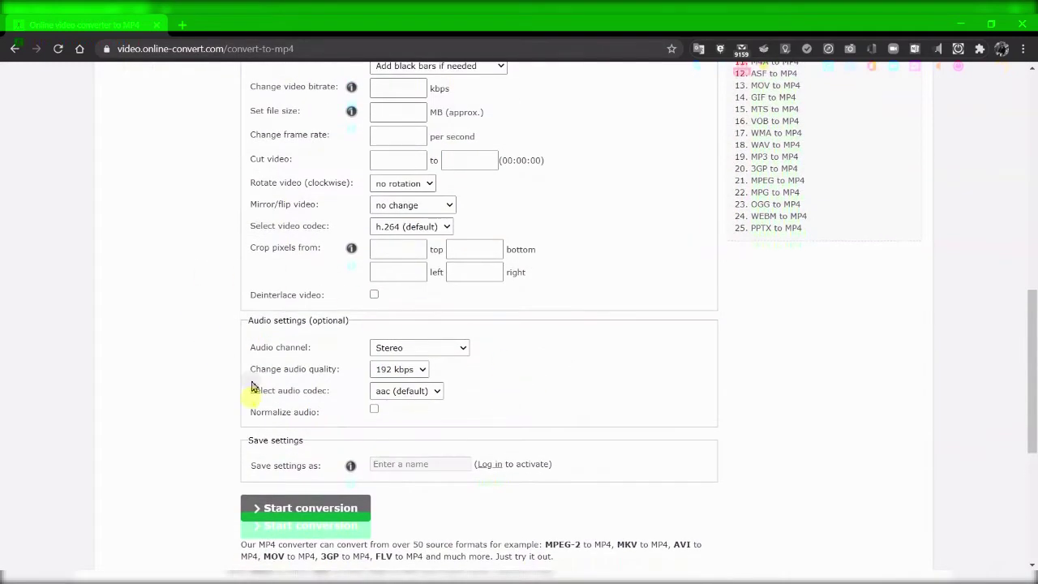
{"action": "scroll", "coordinate": [194, 287], "scroll_direction": "up", "scroll_amount": 3}
{"action": "scroll", "coordinate": [202, 223], "scroll_direction": "up", "scroll_amount": 2}
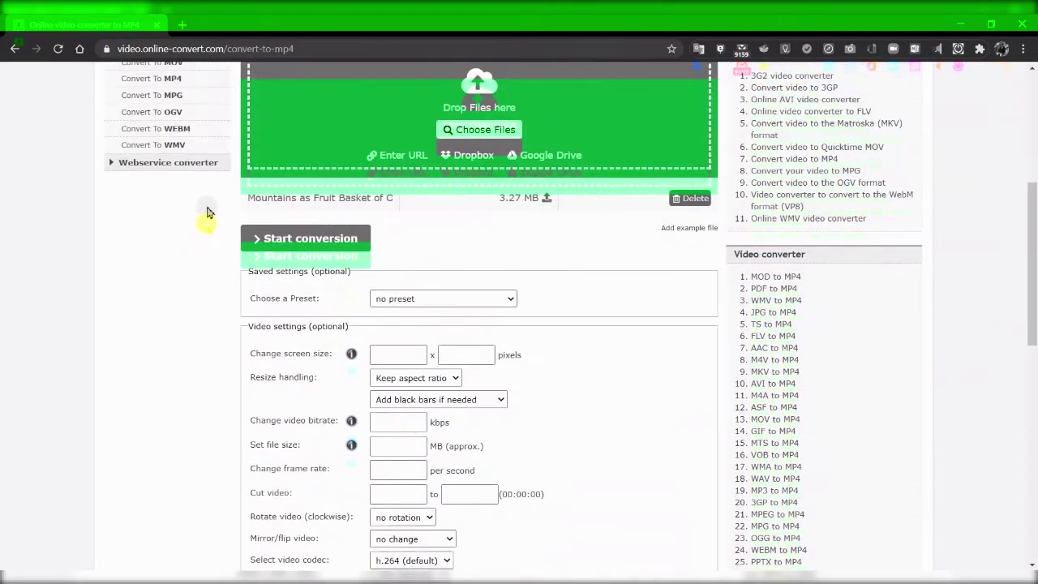
{"action": "left_click", "coordinate": [328, 240]}
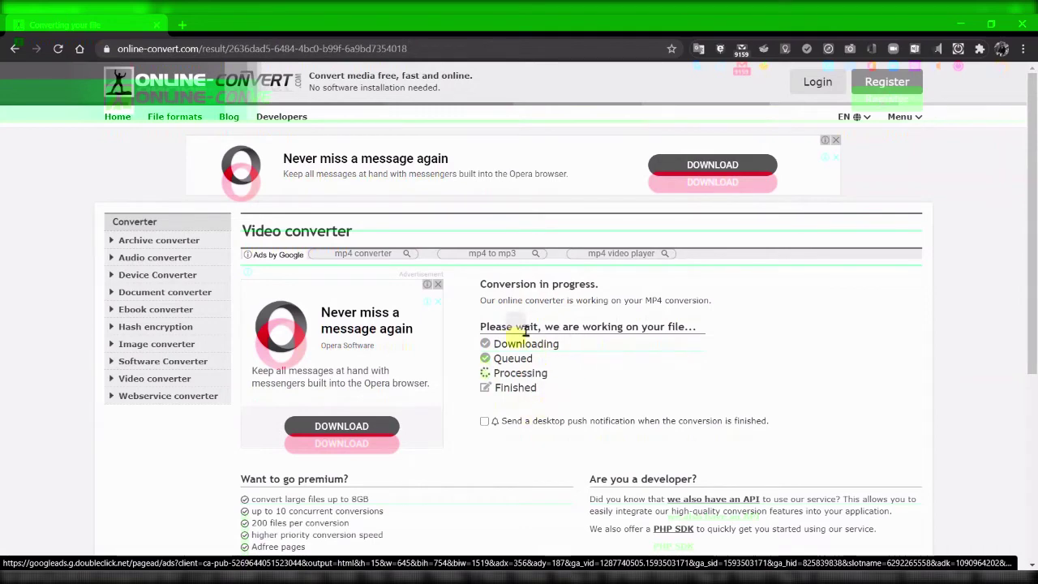
Scroll the status page while the conversion to Mountains as Fruit Basket of Oman.mp4 (22.47 MB) completes.
{"action": "scroll", "coordinate": [591, 366], "scroll_direction": "down", "scroll_amount": 1}
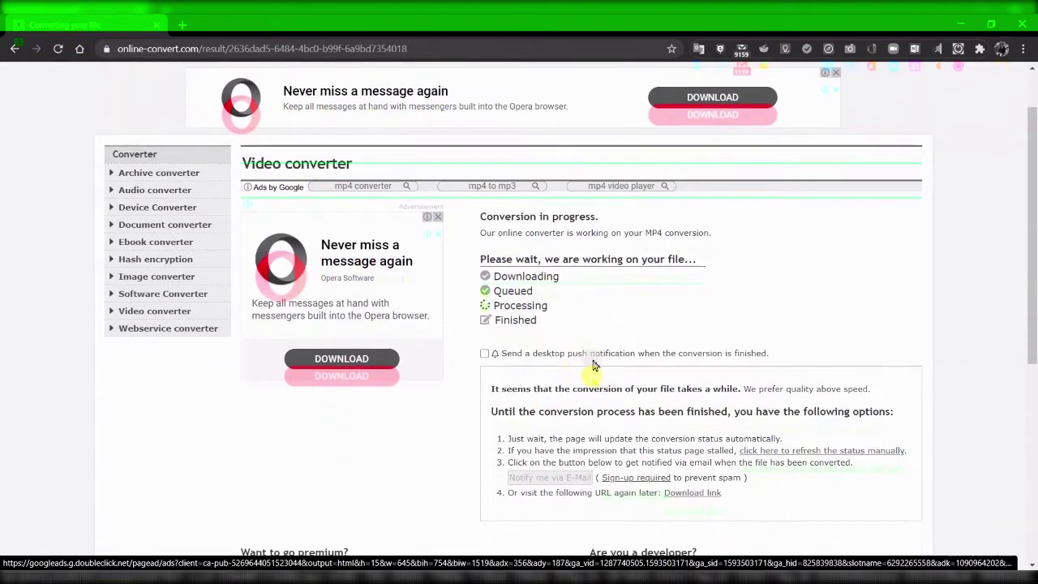
{"action": "scroll", "coordinate": [438, 399], "scroll_direction": "down", "scroll_amount": 1}
{"action": "scroll", "coordinate": [436, 399], "scroll_direction": "down", "scroll_amount": 1}
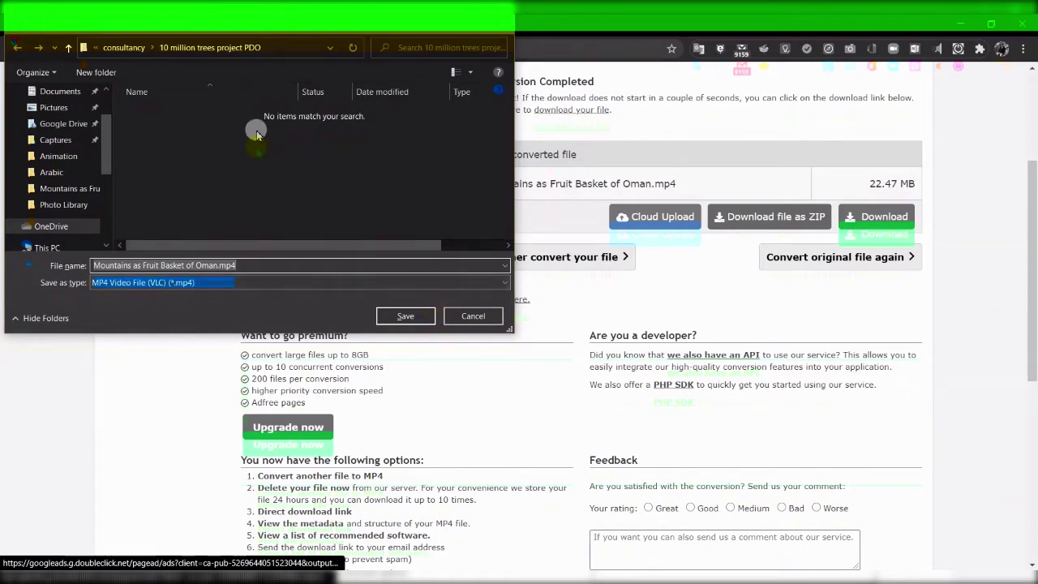
Save Mountains as Fruit Basket of Oman.mp4 into the Desktop's image PDF files folder.
{"action": "left_click_drag", "start_coordinate": [105, 144], "coordinate": [116, 106]}
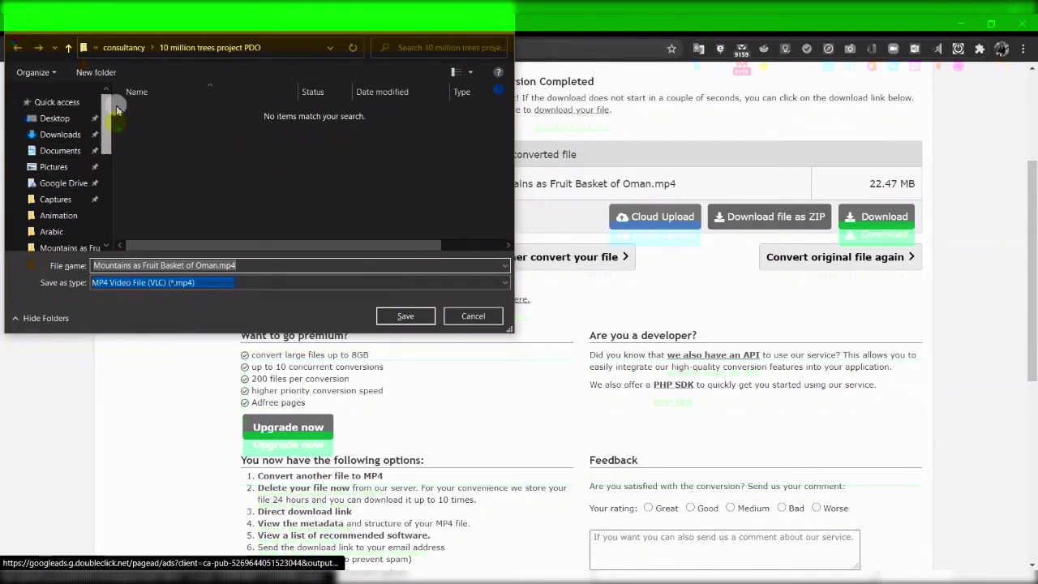
{"action": "left_click", "coordinate": [55, 118]}
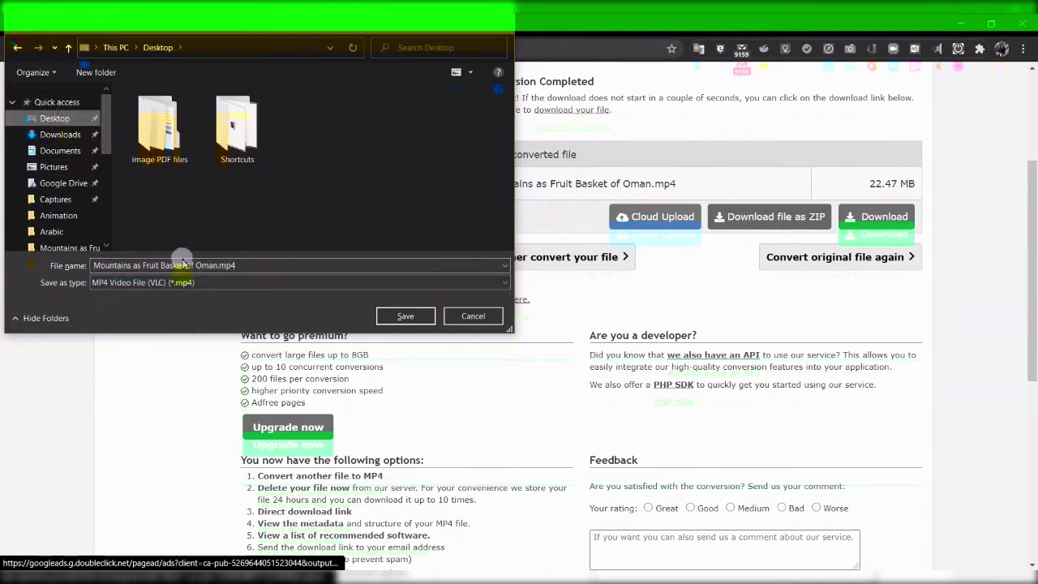
{"action": "left_click", "coordinate": [401, 316]}
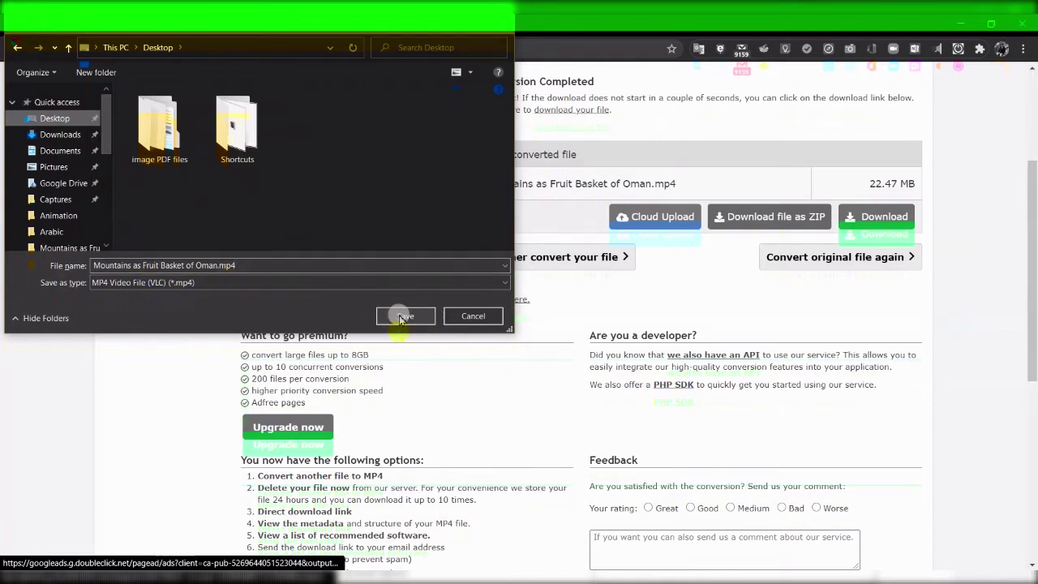
{"action": "left_click", "coordinate": [403, 317]}
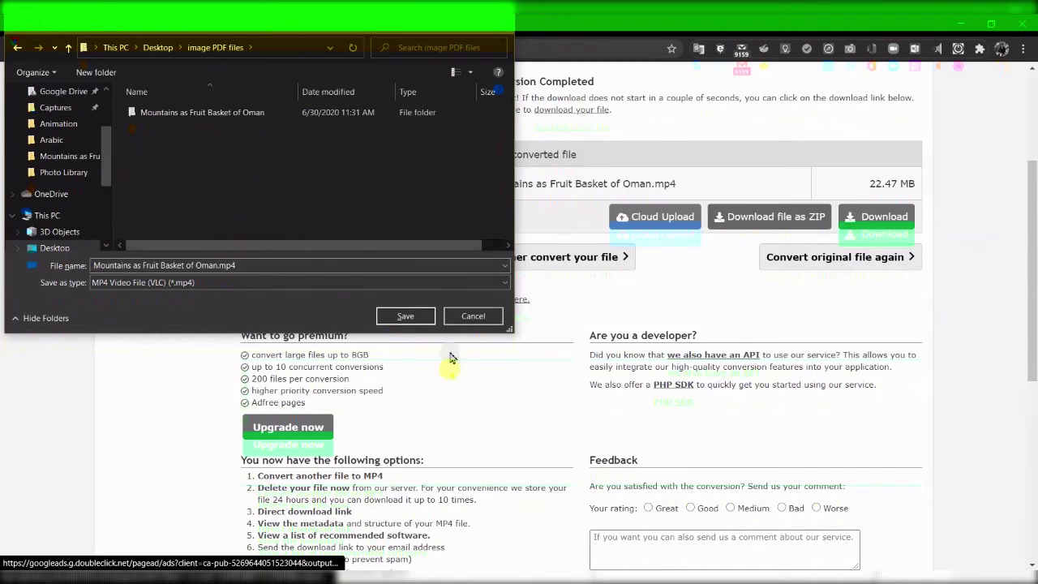
{"action": "left_click", "coordinate": [406, 316]}
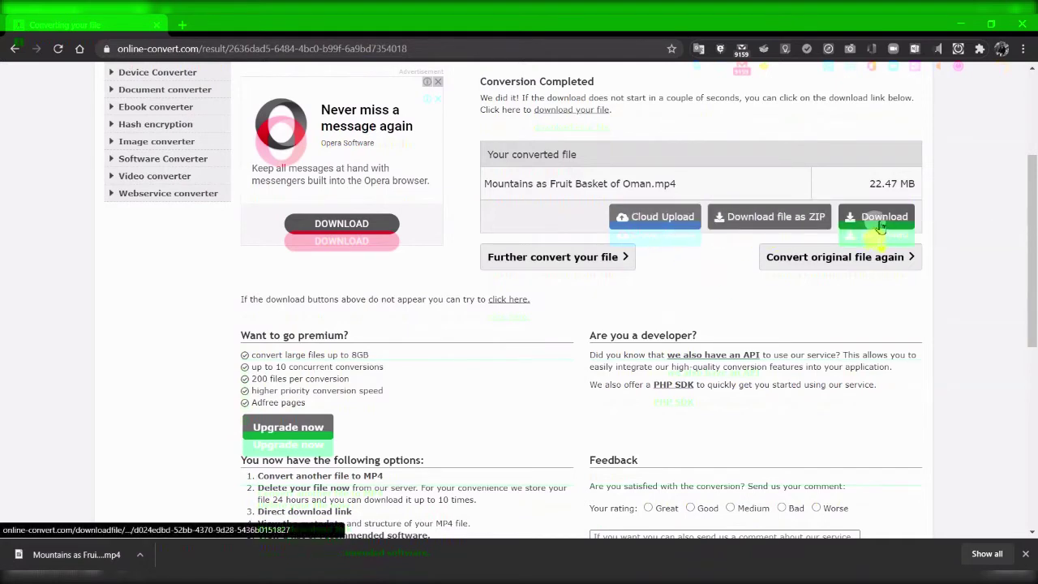
Play the downloaded Mountains as Fruit Basket of Oman.mp4 from the browser's download bar.
{"action": "left_click", "coordinate": [76, 555]}
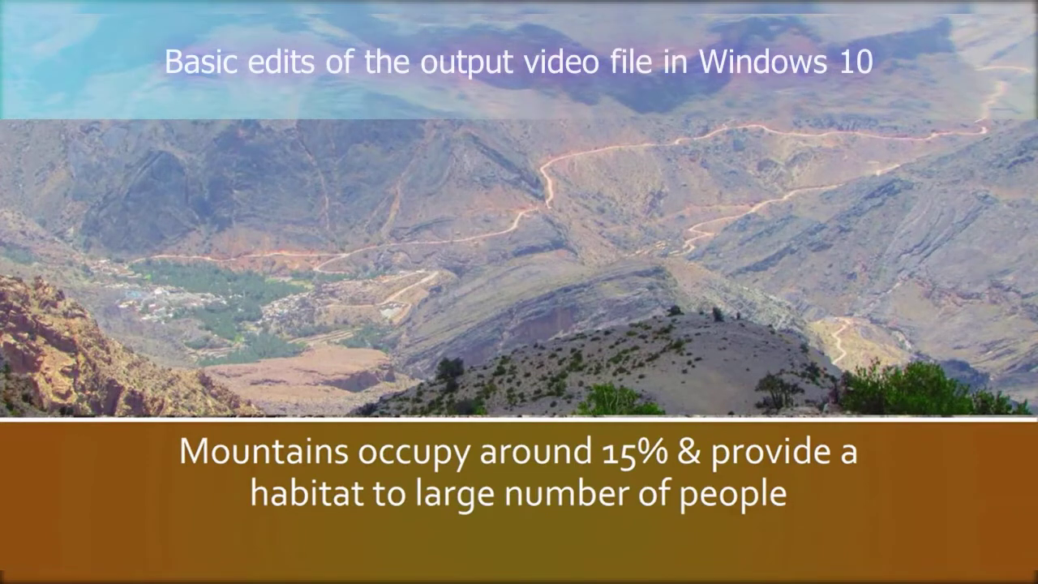
{"action": "mouse_move", "coordinate": [850, 440]}
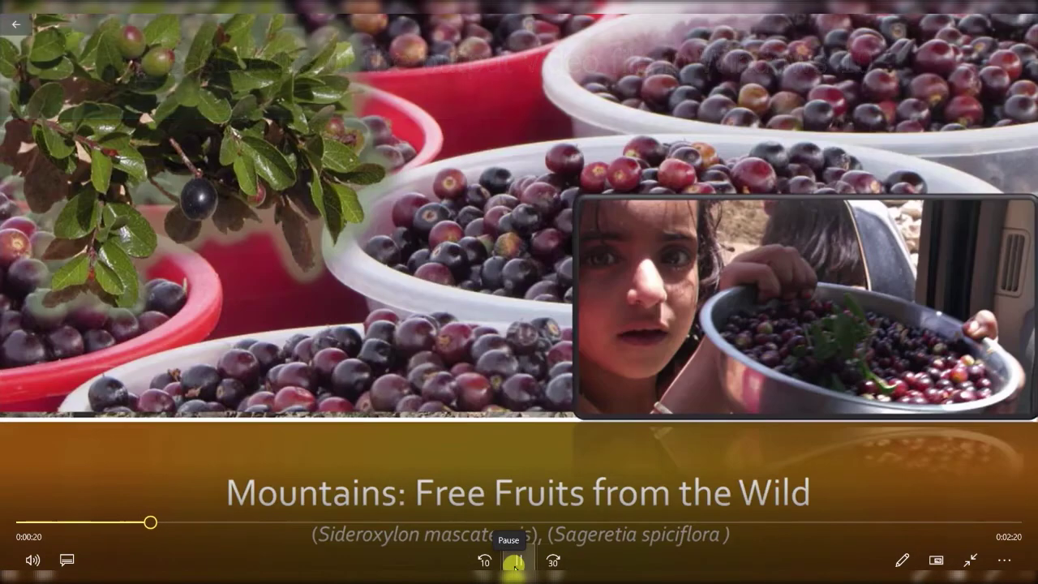
Pause the slideshow at 0:00:20 and bring up the pencil editing options.
{"action": "left_click", "coordinate": [514, 562]}
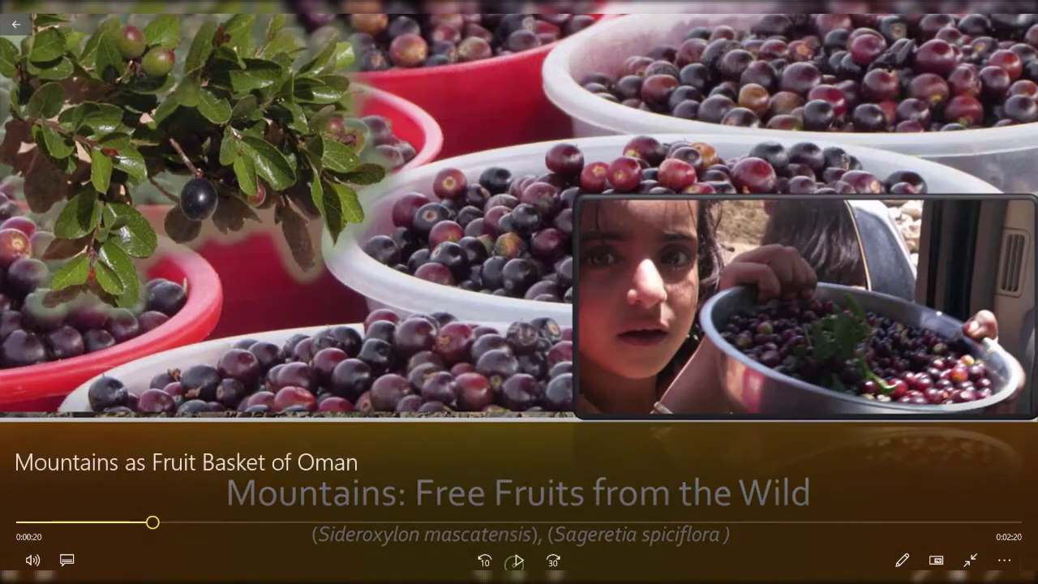
{"action": "left_click", "coordinate": [902, 560]}
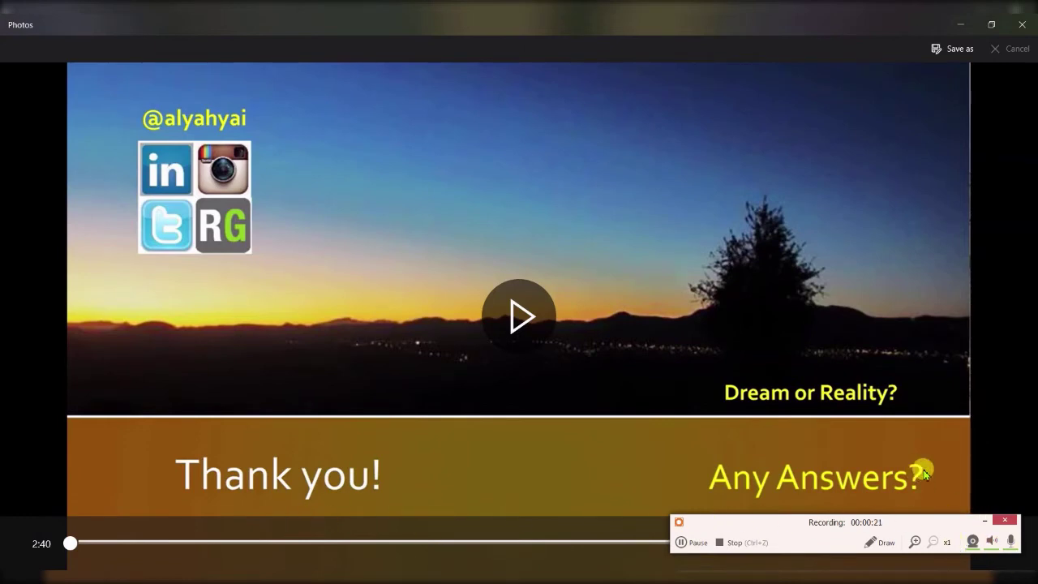
Move the playhead and the trim end point to 2:02, then discard the trim.
{"action": "left_click", "coordinate": [991, 26]}
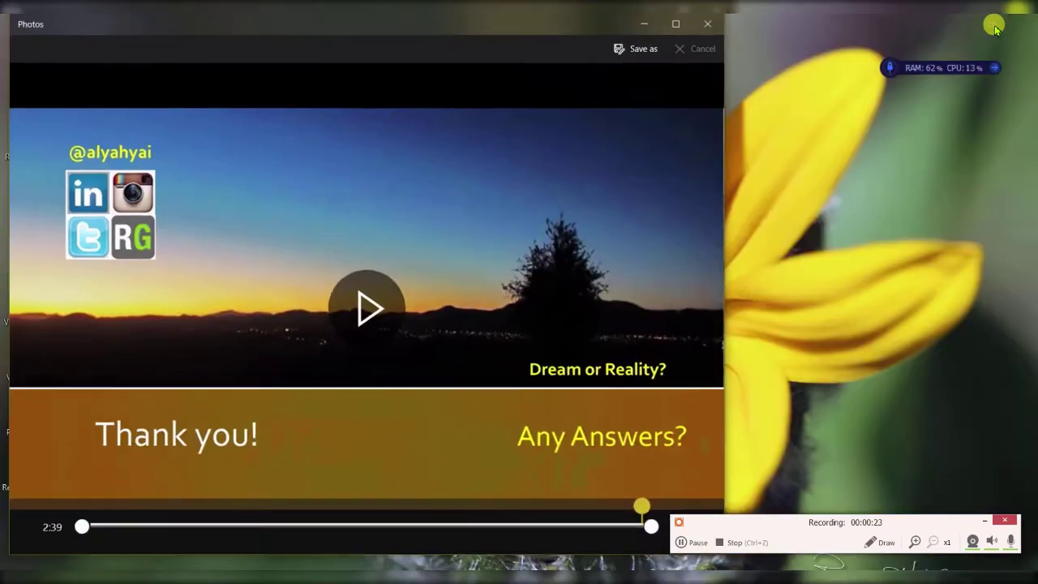
{"action": "left_click_drag", "start_coordinate": [649, 508], "coordinate": [554, 508]}
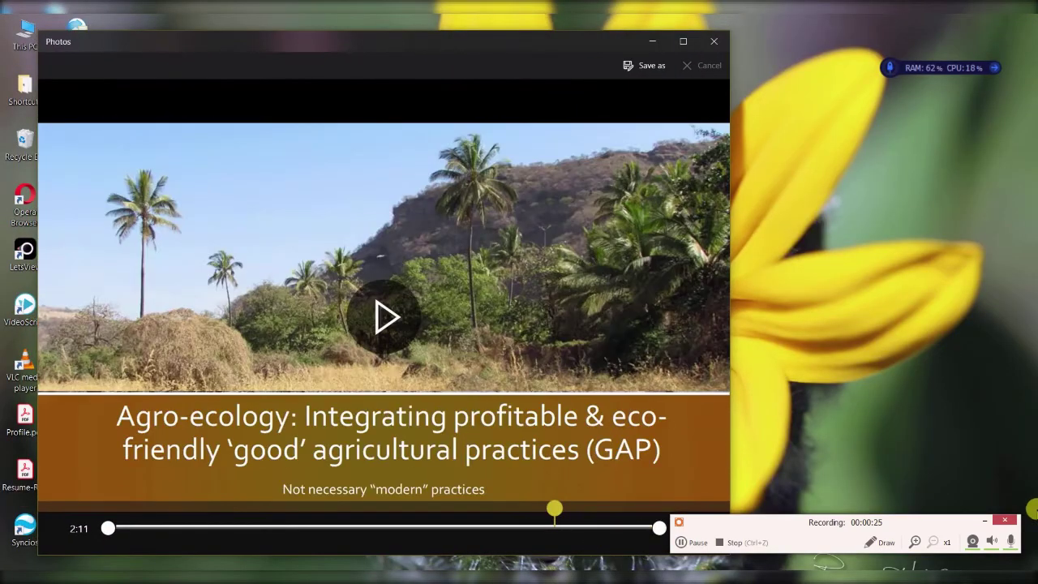
{"action": "left_click_drag", "start_coordinate": [647, 525], "coordinate": [533, 529]}
{"action": "left_click_drag", "start_coordinate": [619, 49], "coordinate": [703, 46]}
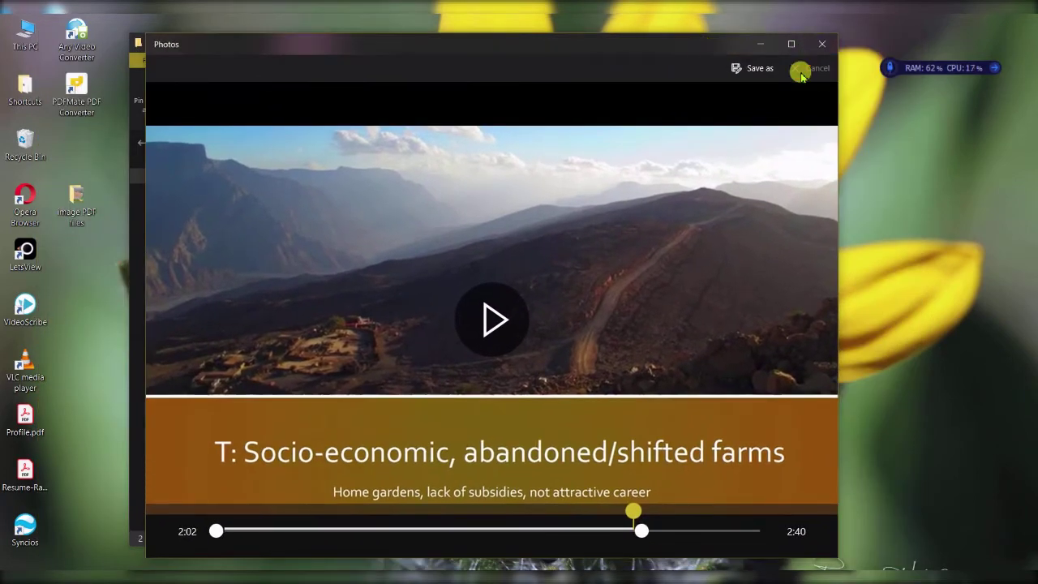
{"action": "left_click", "coordinate": [821, 43]}
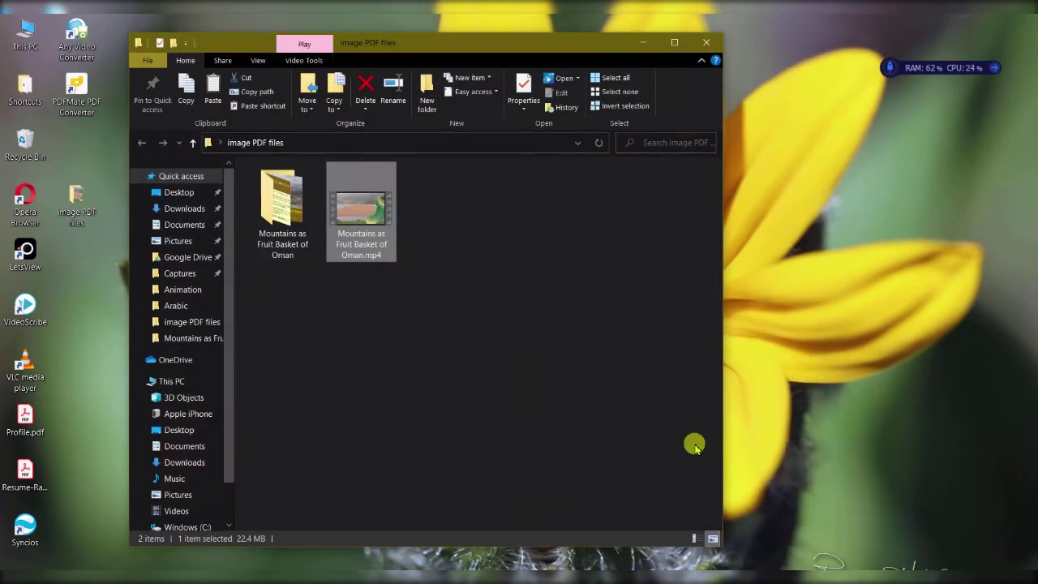
Back in Movies & TV, try Draw, dismiss the error, then choose View in Photos.
{"action": "key", "text": "alt+Tab"}
{"action": "key", "text": "alt+Tab"}
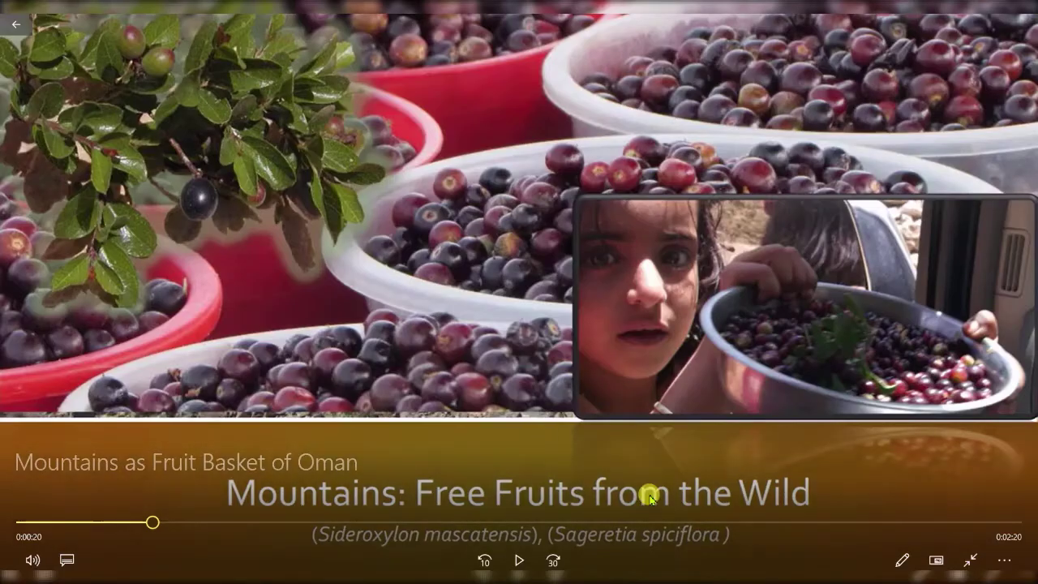
{"action": "left_click", "coordinate": [902, 560]}
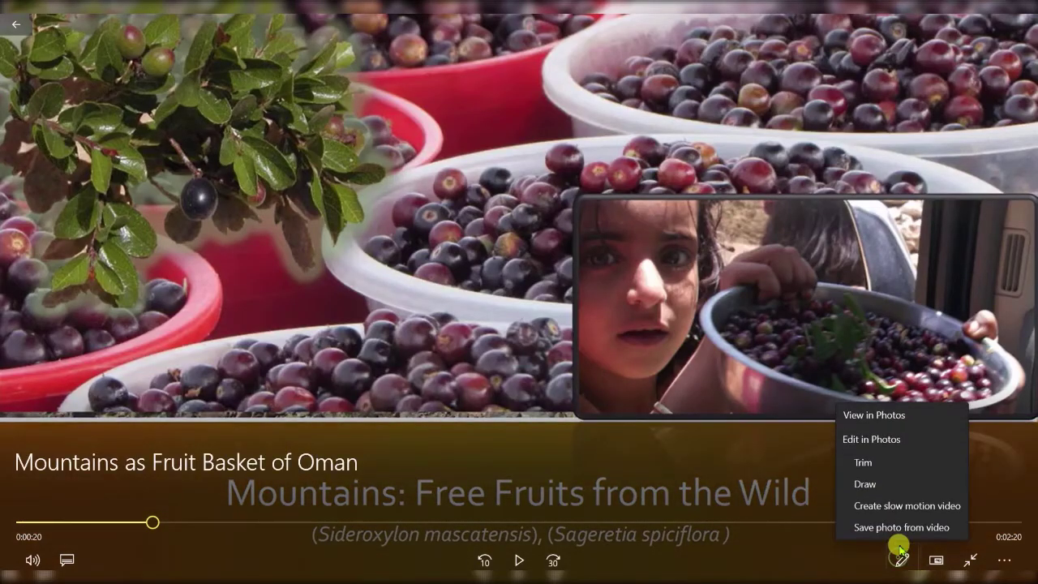
{"action": "left_click", "coordinate": [907, 485]}
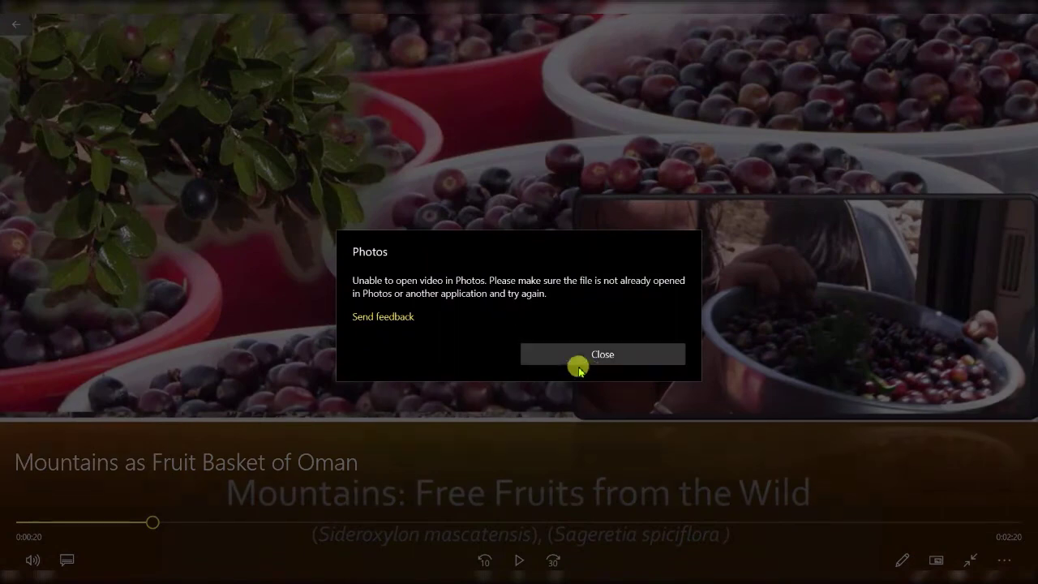
{"action": "left_click", "coordinate": [602, 354]}
{"action": "left_click", "coordinate": [901, 560]}
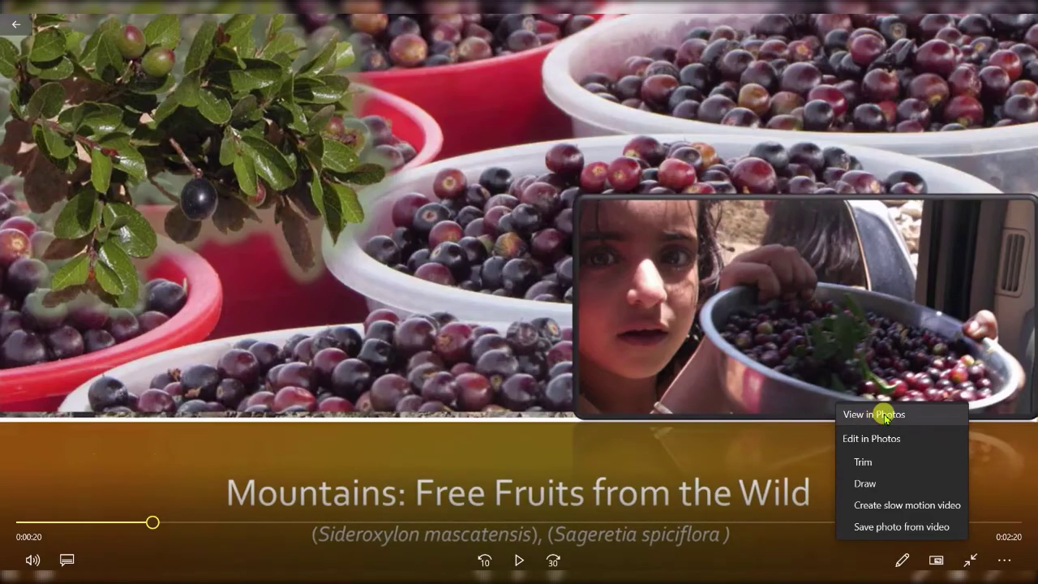
{"action": "left_click", "coordinate": [885, 415]}
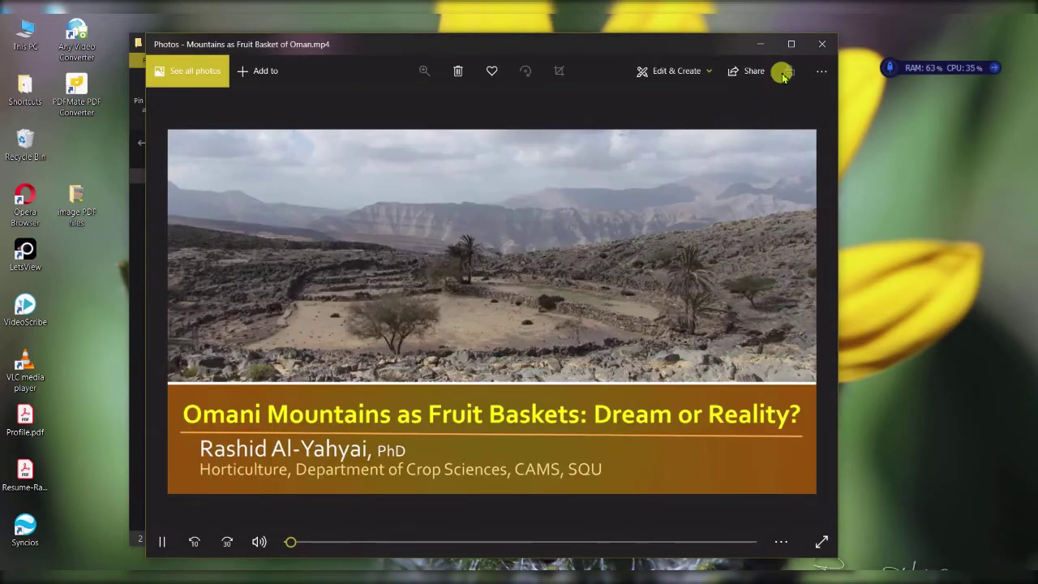
Maximize the Photos window and let the video play to 00:12.
{"action": "left_click", "coordinate": [790, 44]}
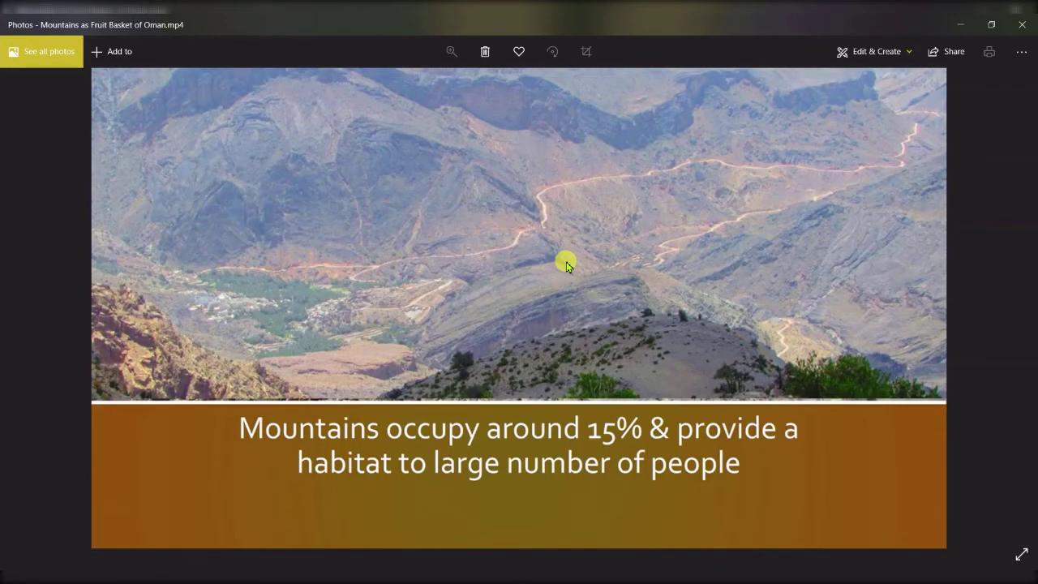
{"action": "mouse_move", "coordinate": [608, 352]}
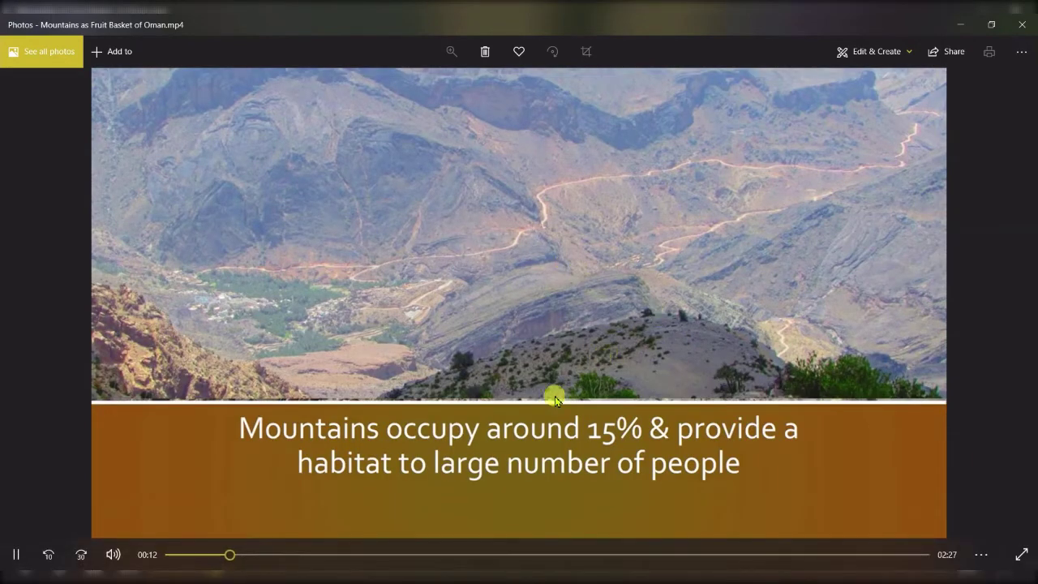